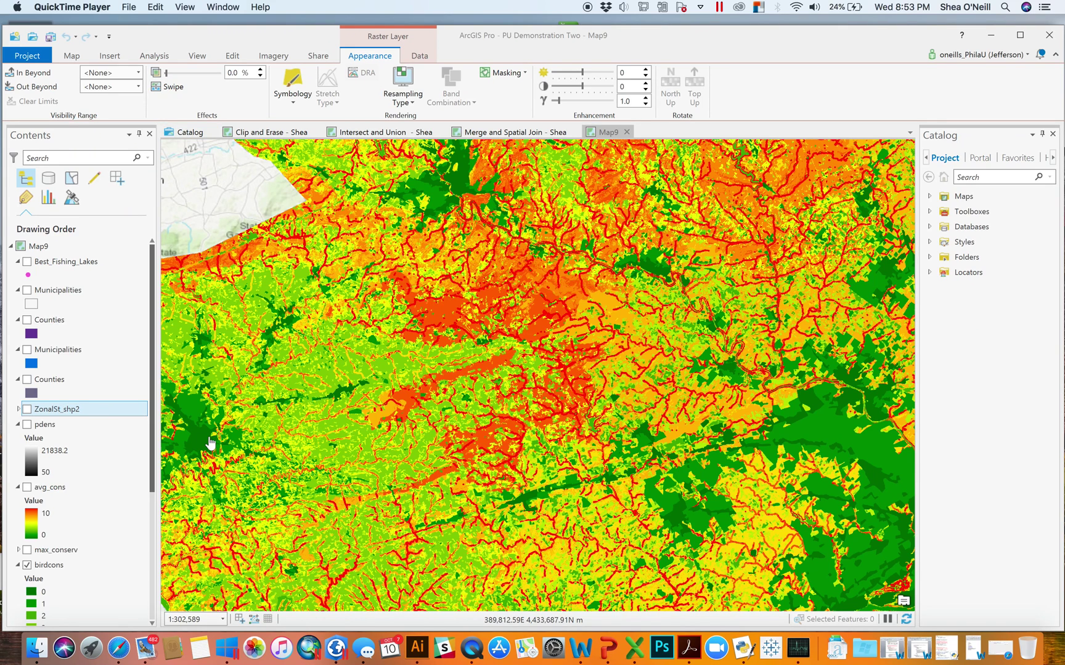
# Select the birdcons layer and zoom the map closely into the central orange high-value area
pyautogui.moveTo(151, 416); pyautogui.dragTo(145, 544)
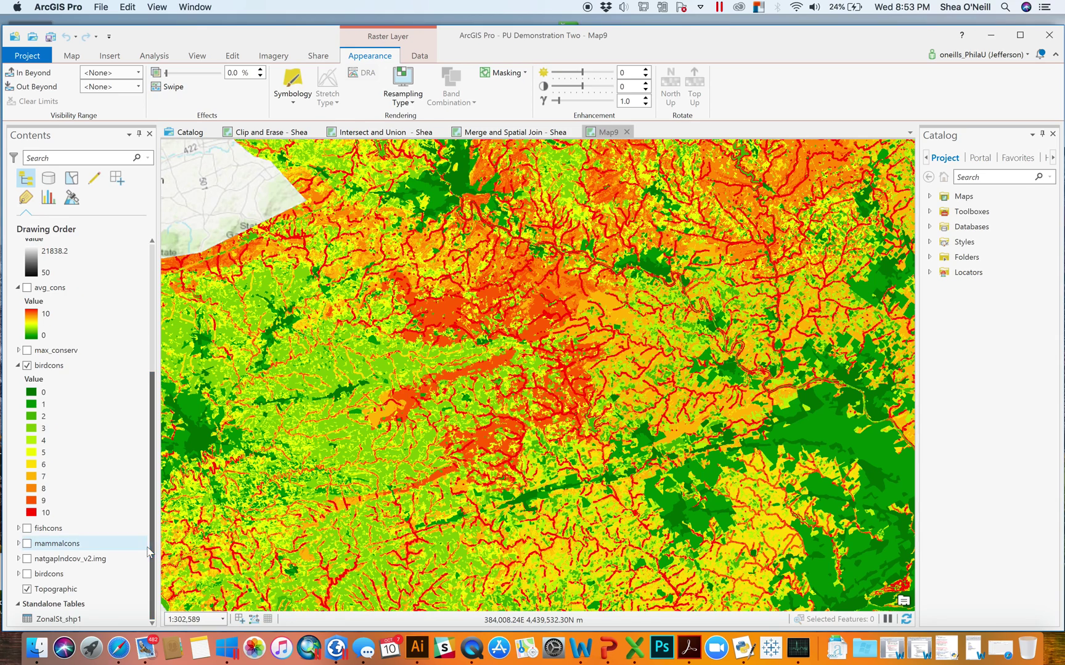
pyautogui.click(54, 366)
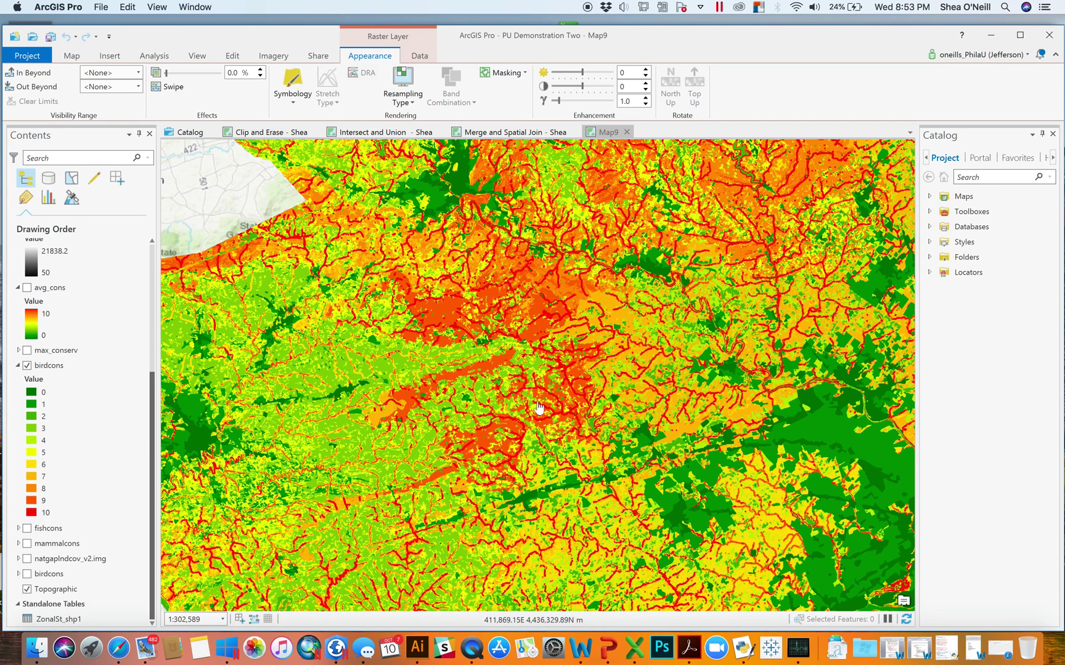
pyautogui.scroll(-3, 562, 407)
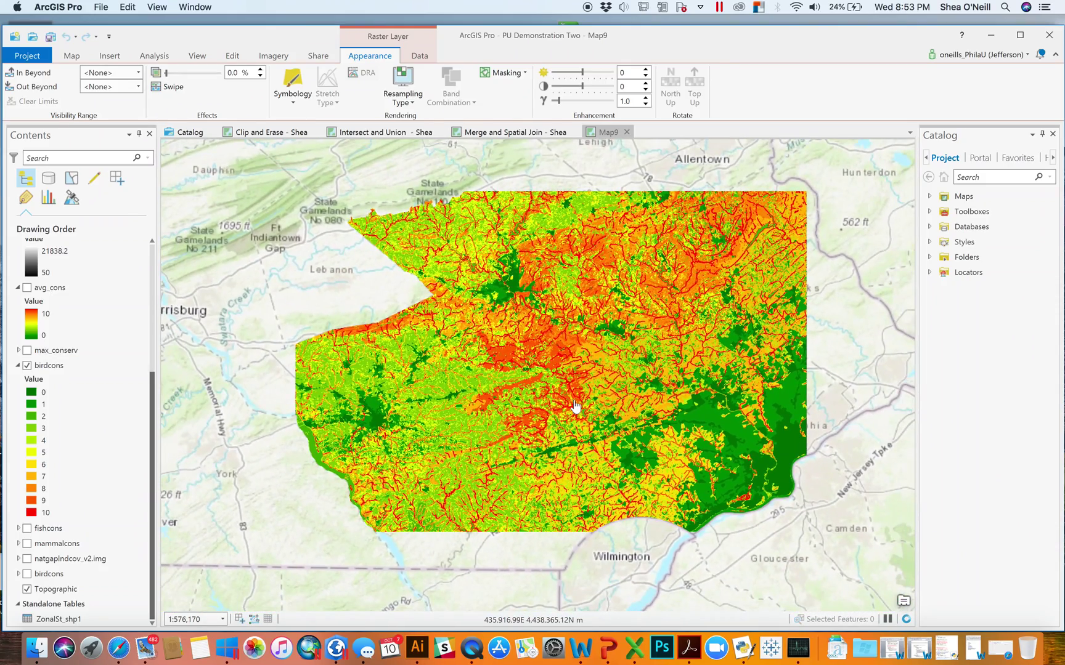
pyautogui.scroll(1, 574, 405)
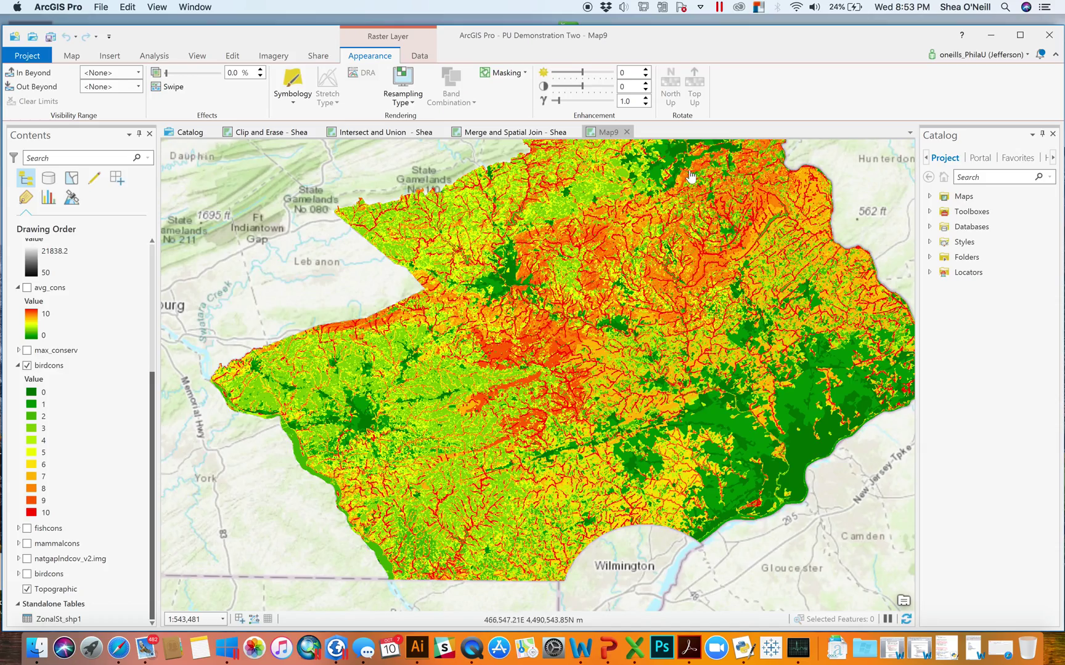
pyautogui.scroll(-1, 467, 443)
pyautogui.scroll(5, 467, 443)
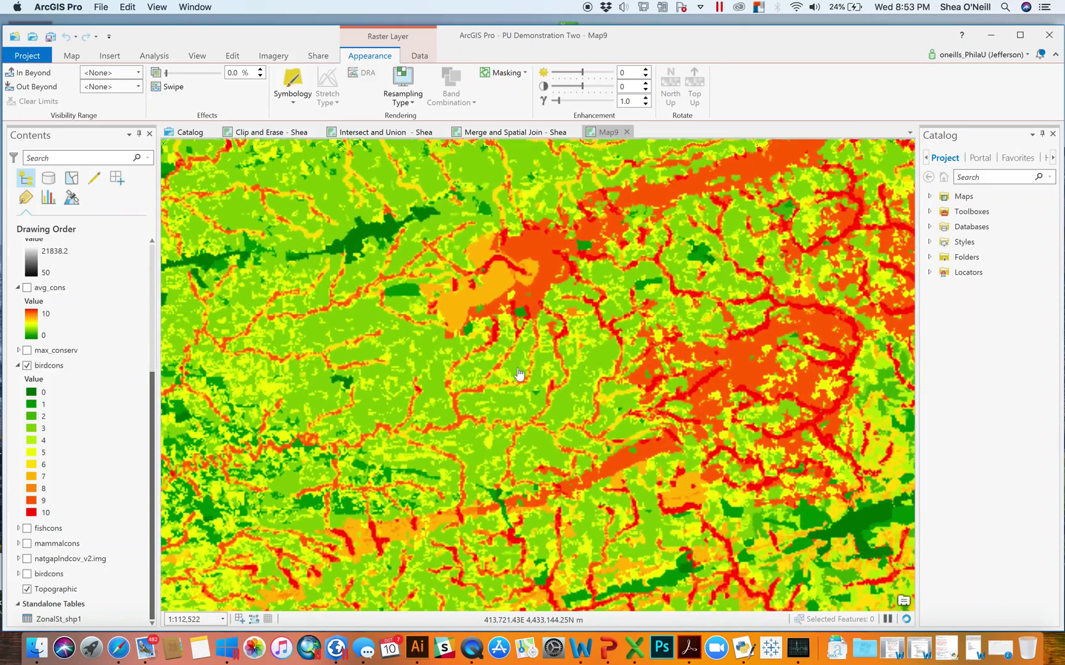
pyautogui.scroll(3, 519, 374)
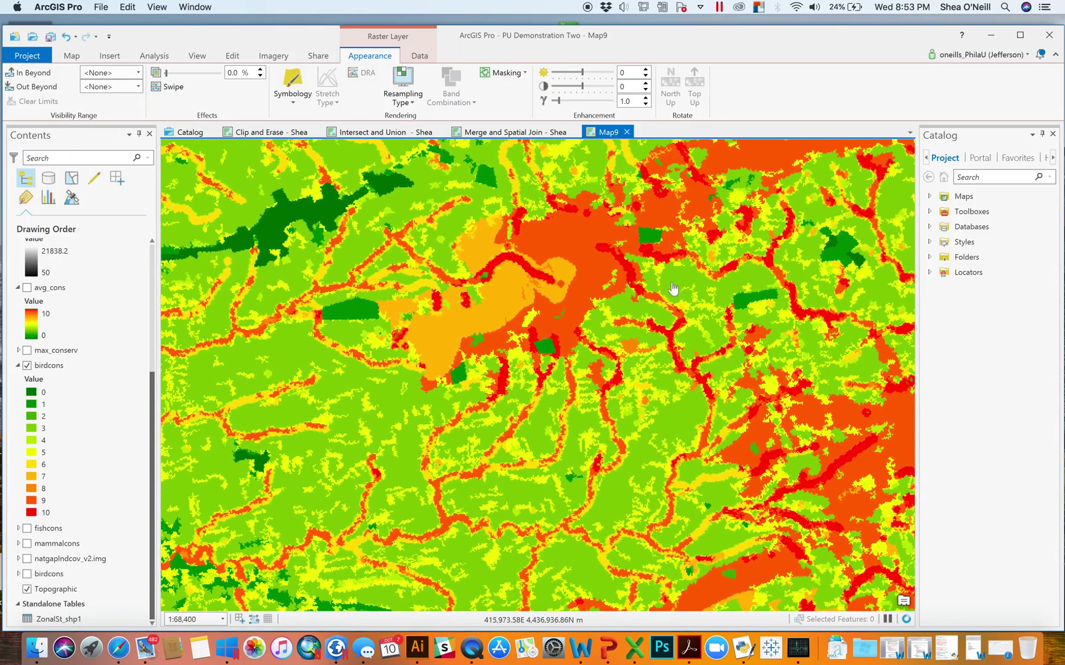
pyautogui.moveTo(664, 286); pyautogui.dragTo(604, 356)
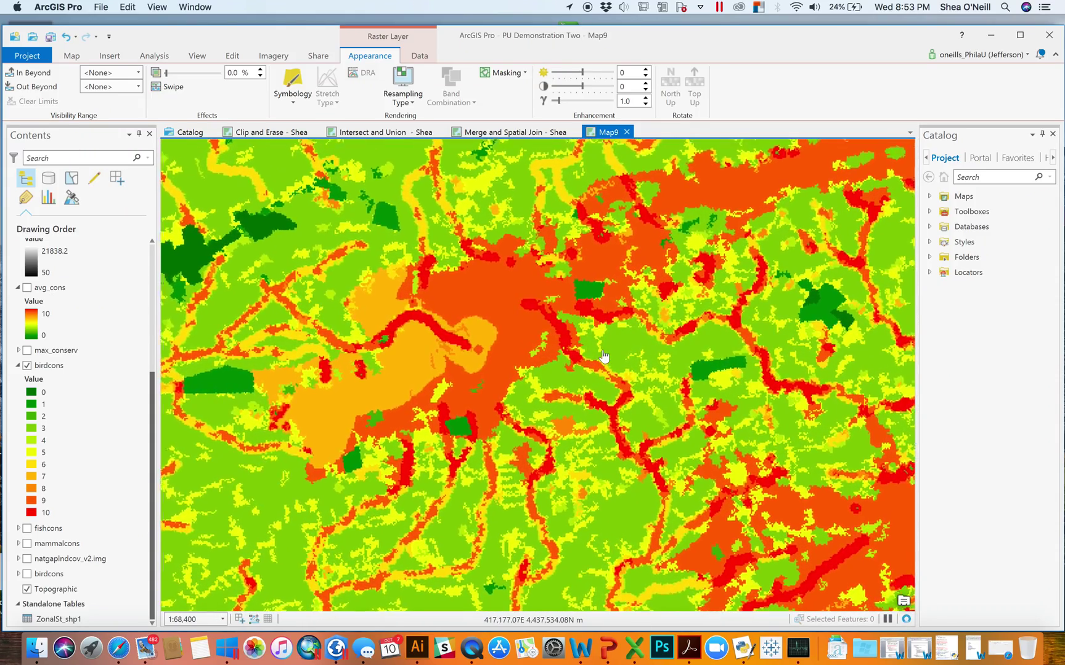
pyautogui.scroll(-2, 603, 356)
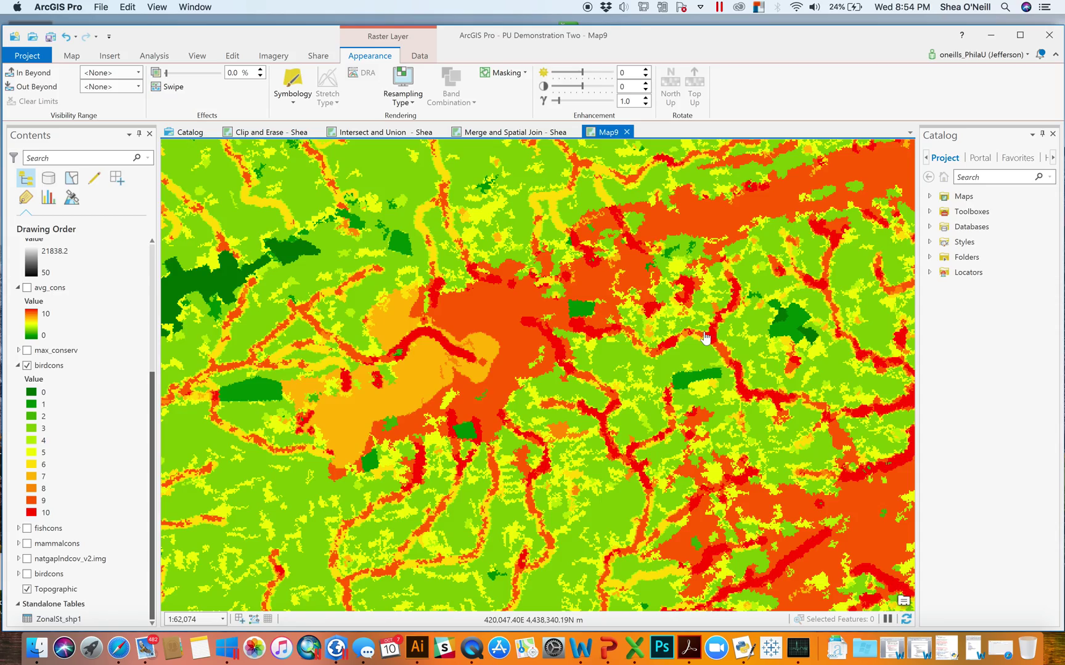
# Open the birdcons layer's attribute table
pyautogui.scroll(-2, 705, 338)
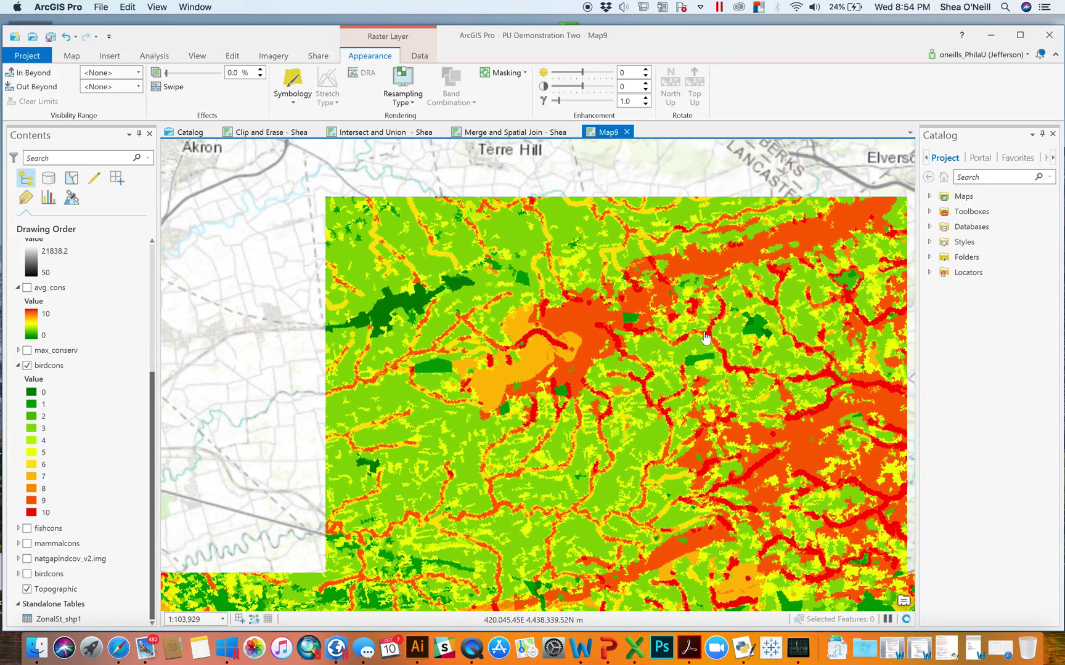
pyautogui.click(50, 366)
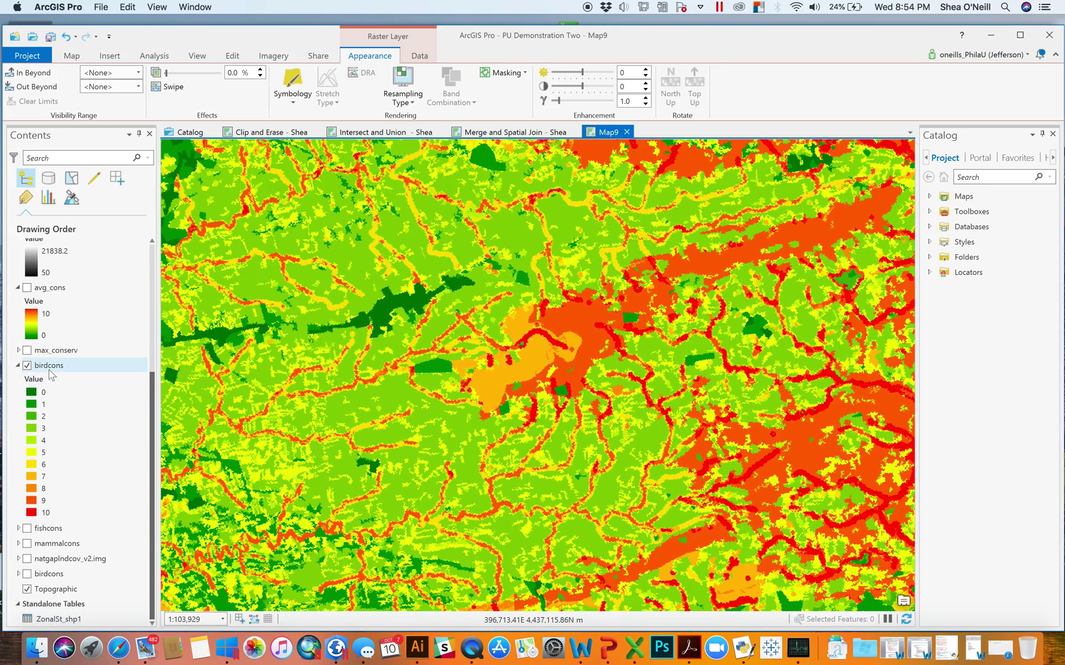
pyautogui.rightClick(55, 370)
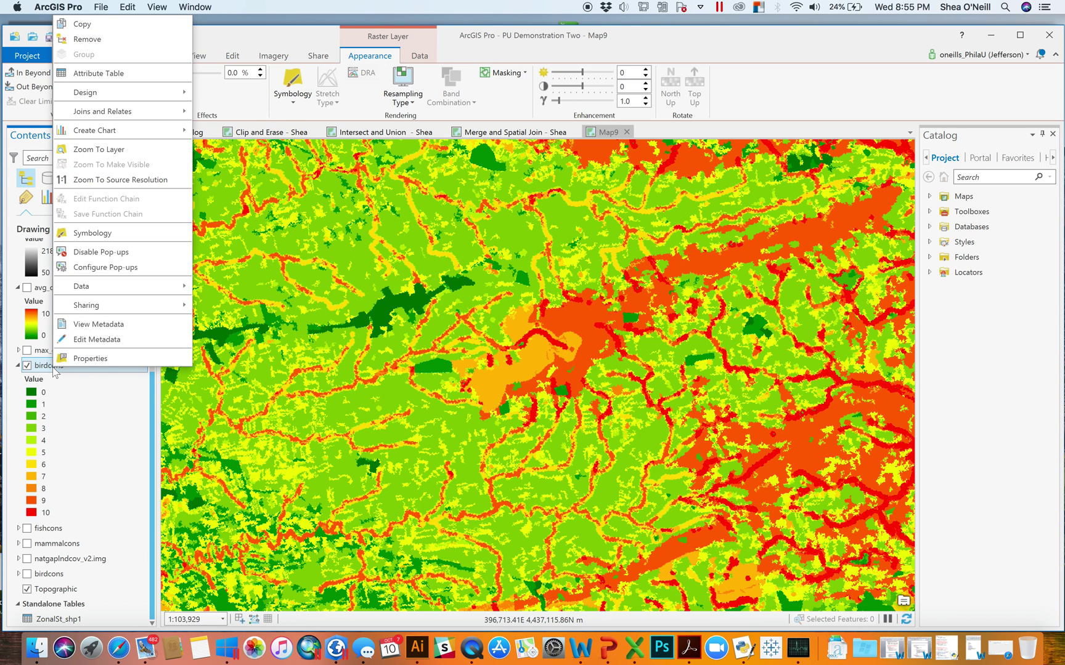
pyautogui.click(110, 78)
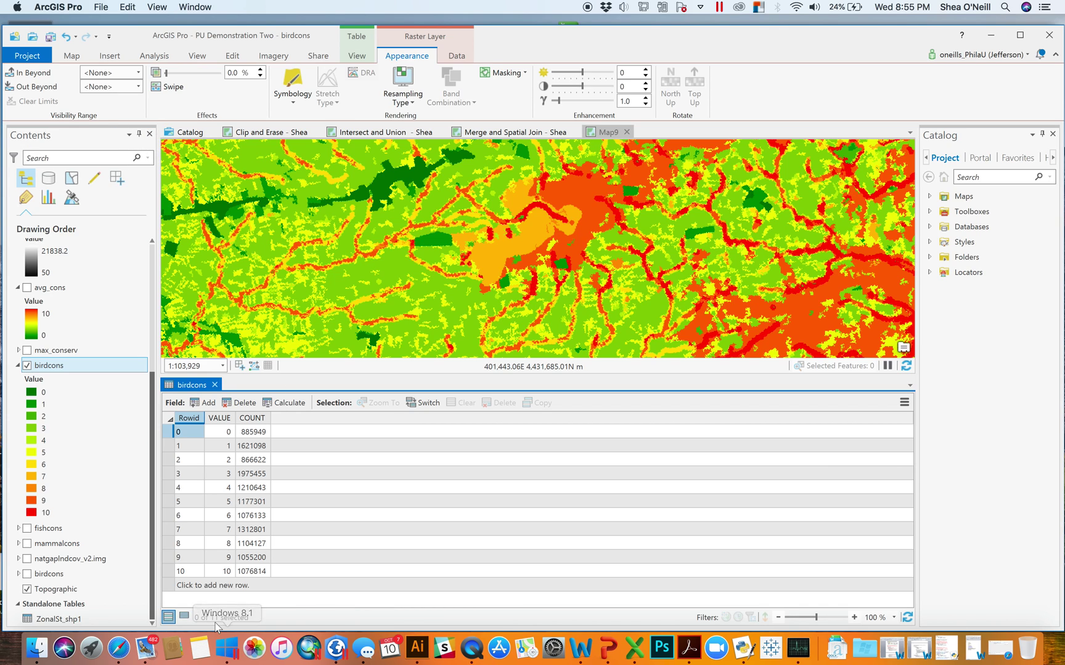
# Select the value 9 and 10 rows, close the table and zoom out
pyautogui.click(177, 572)
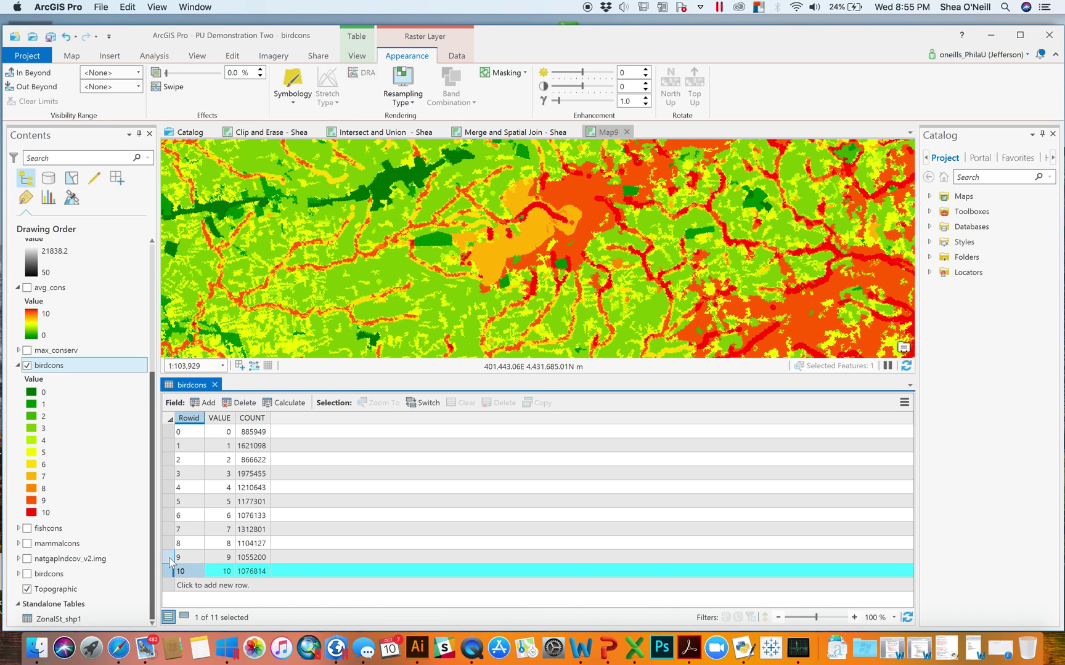
pyautogui.click(171, 558)
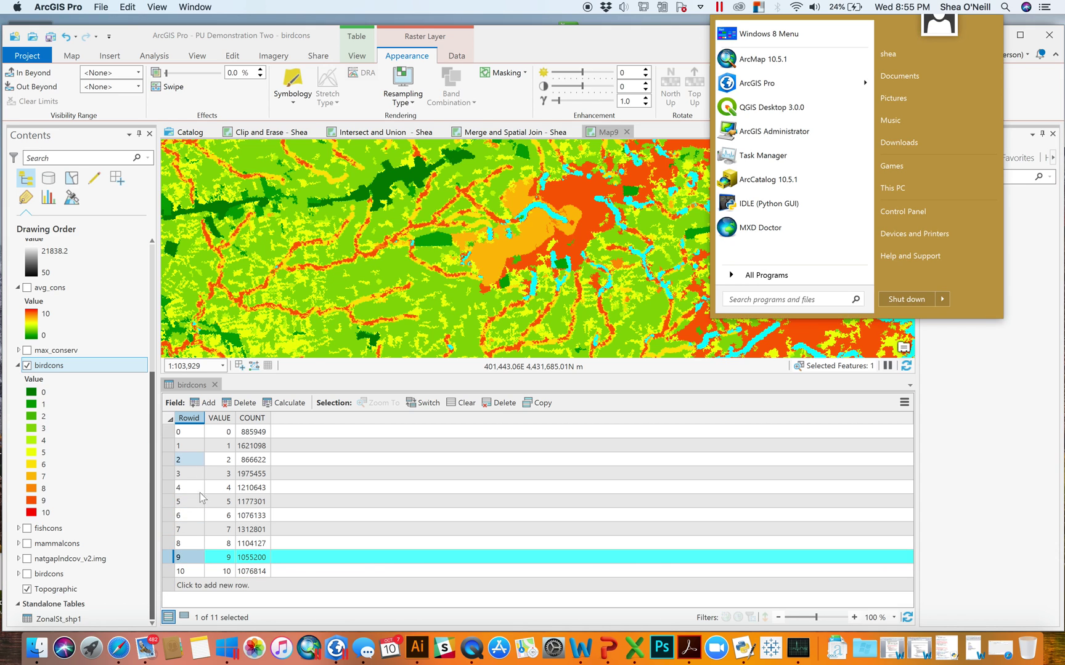
pyautogui.keyDown('ctrl'); pyautogui.click(171, 572); pyautogui.keyUp('ctrl')
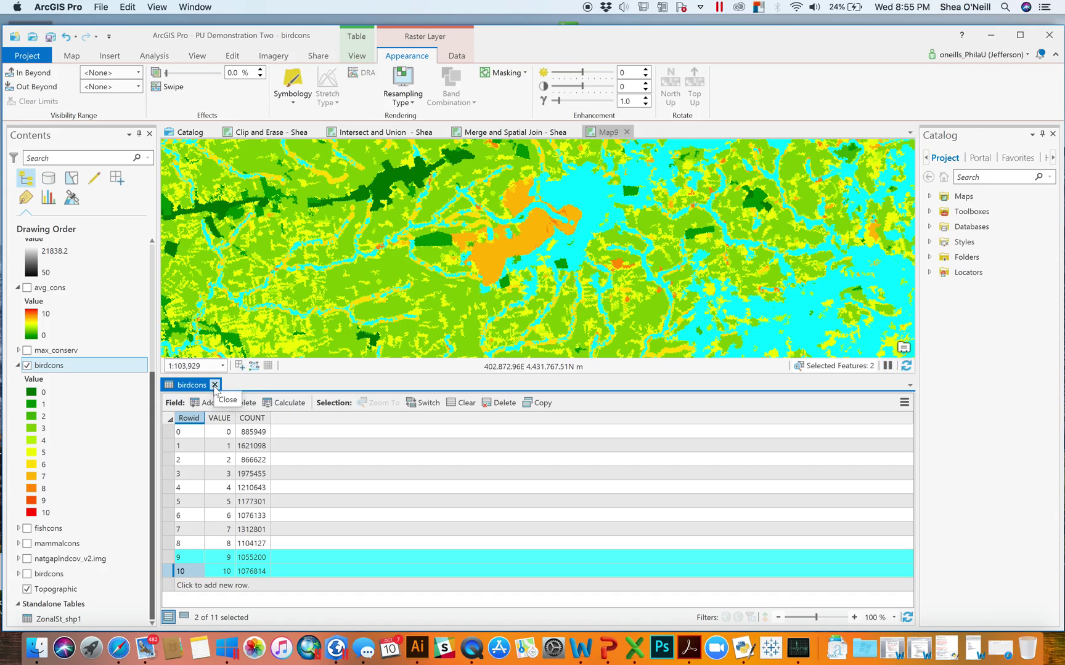
pyautogui.click(214, 385)
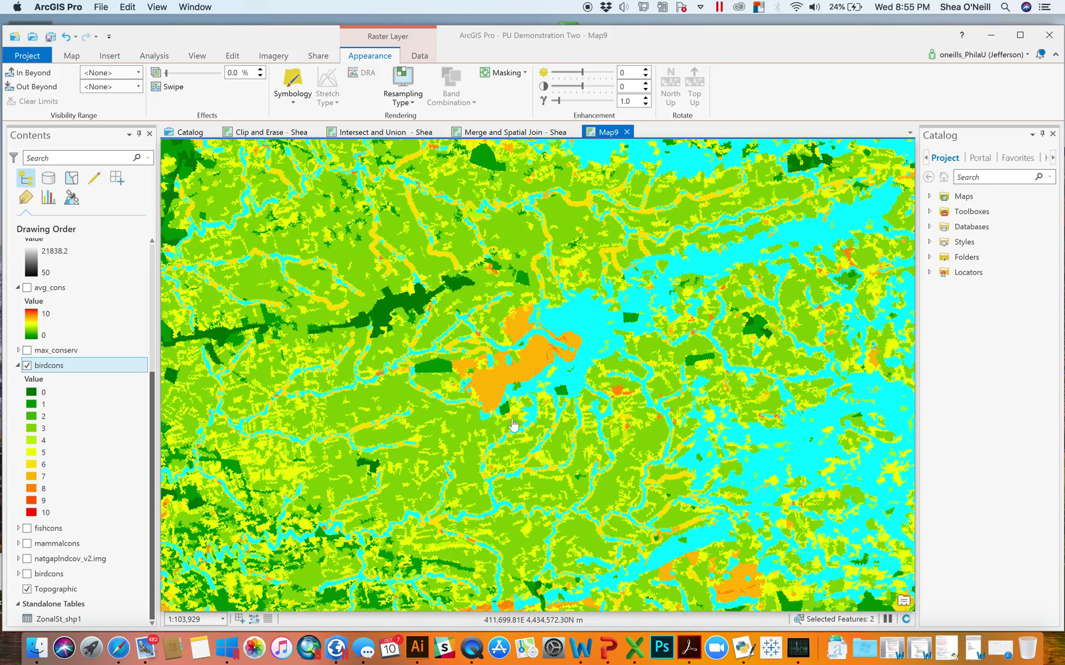
pyautogui.scroll(-2, 513, 424)
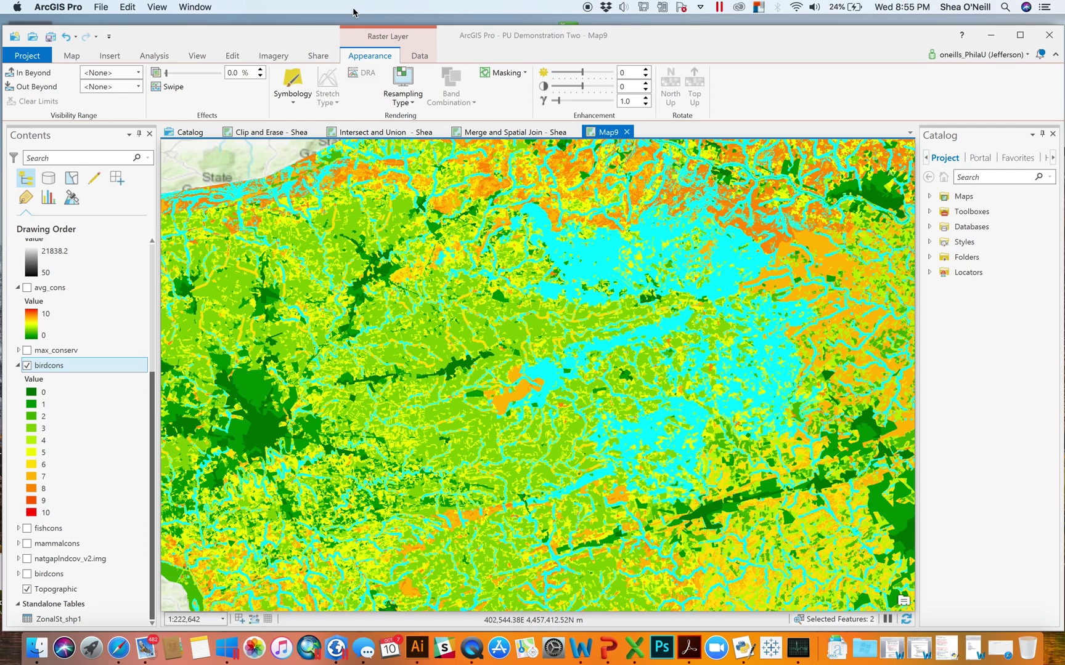
# Open the geoprocessing toolboxes, collapse Zonal and expand the Spatial Analyst Generalization toolbox
pyautogui.click(154, 57)
pyautogui.click(178, 91)
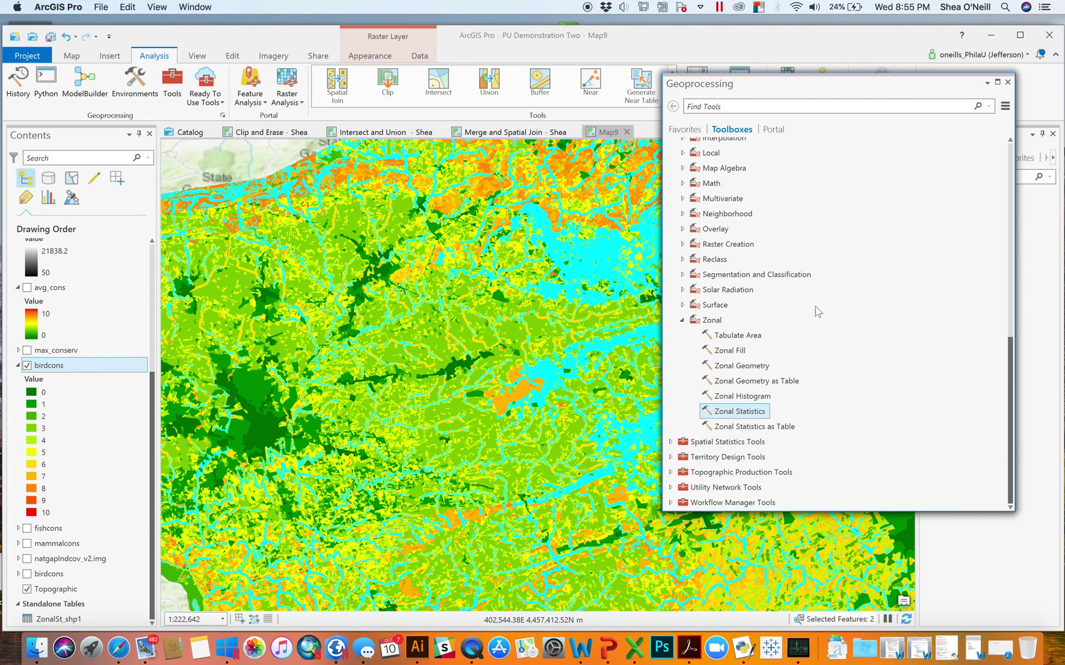
pyautogui.click(683, 321)
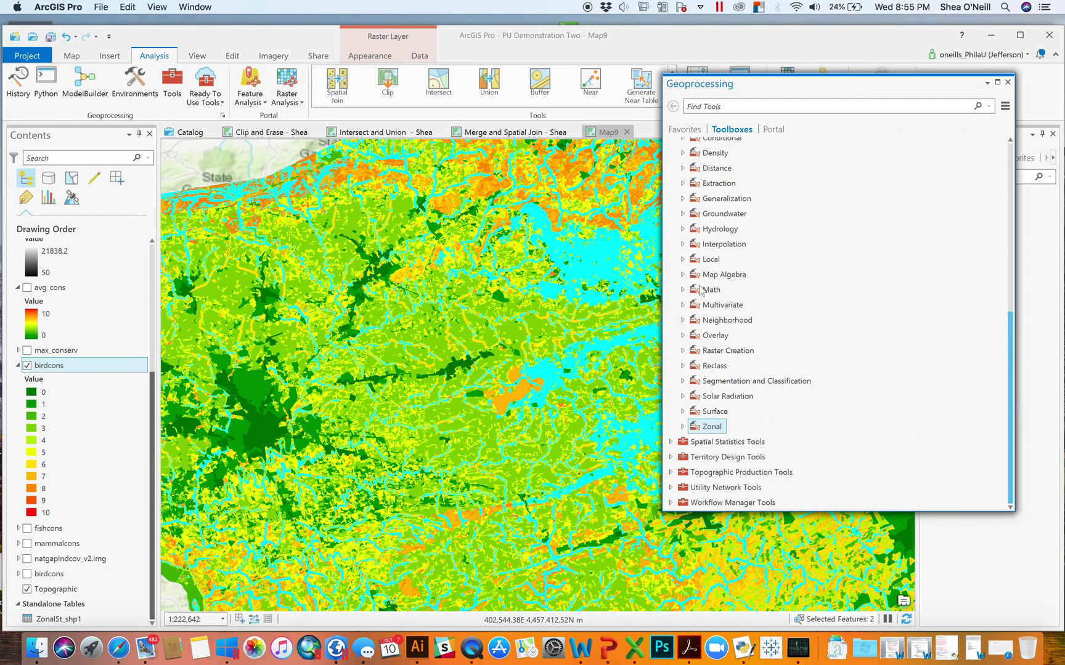
pyautogui.click(682, 199)
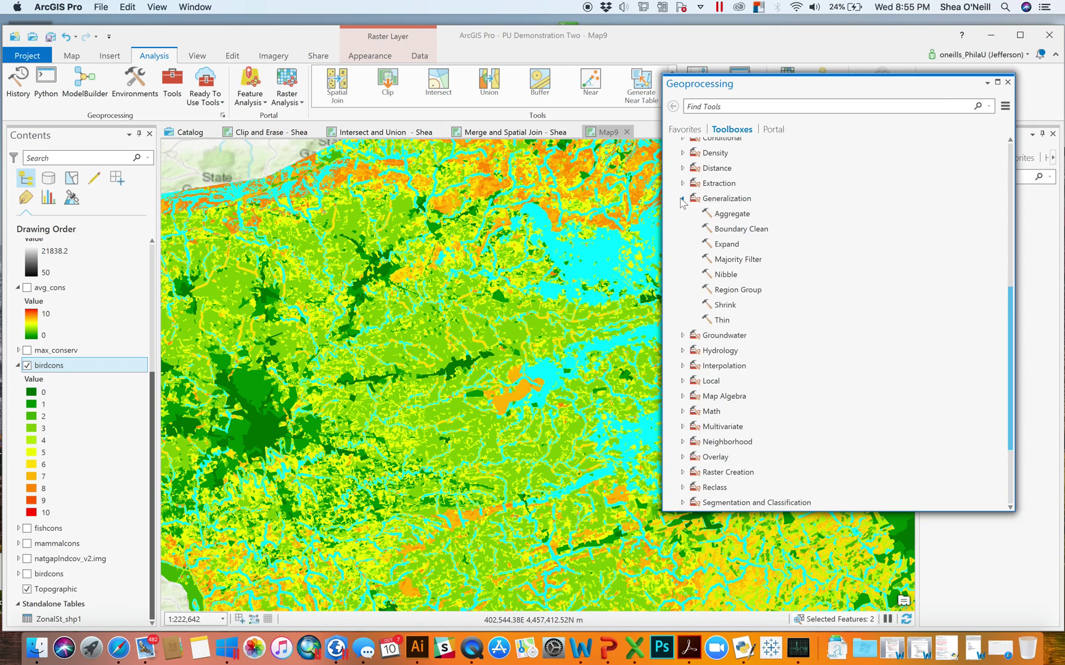
# Open Region Group with birdcons:1 as input raster and RegionG_bird1 as output
pyautogui.click(738, 289)
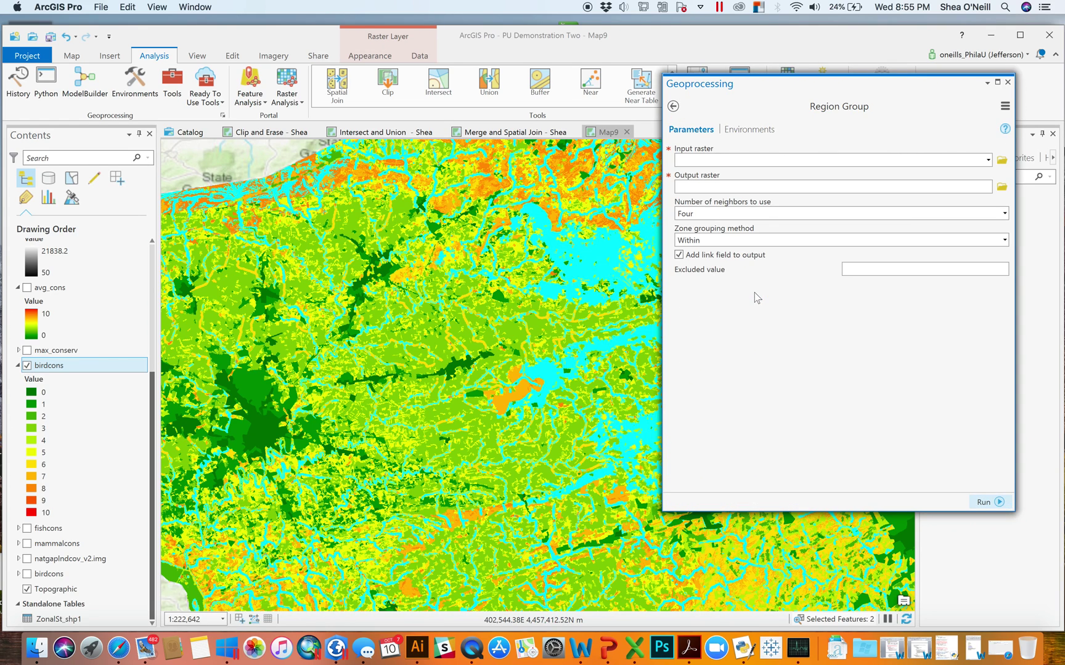
pyautogui.click(52, 364)
pyautogui.moveTo(719, 182); pyautogui.dragTo(724, 163)
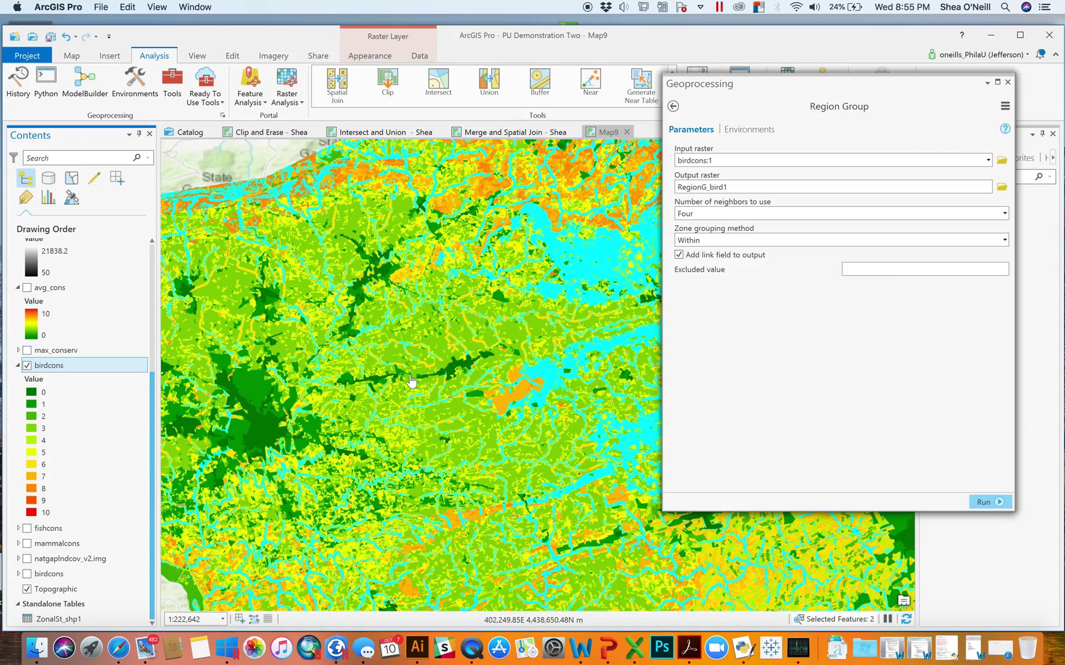
# Pan and zoom along the cyan stream corridor, then move the tool pane aside
pyautogui.scroll(5, 411, 380)
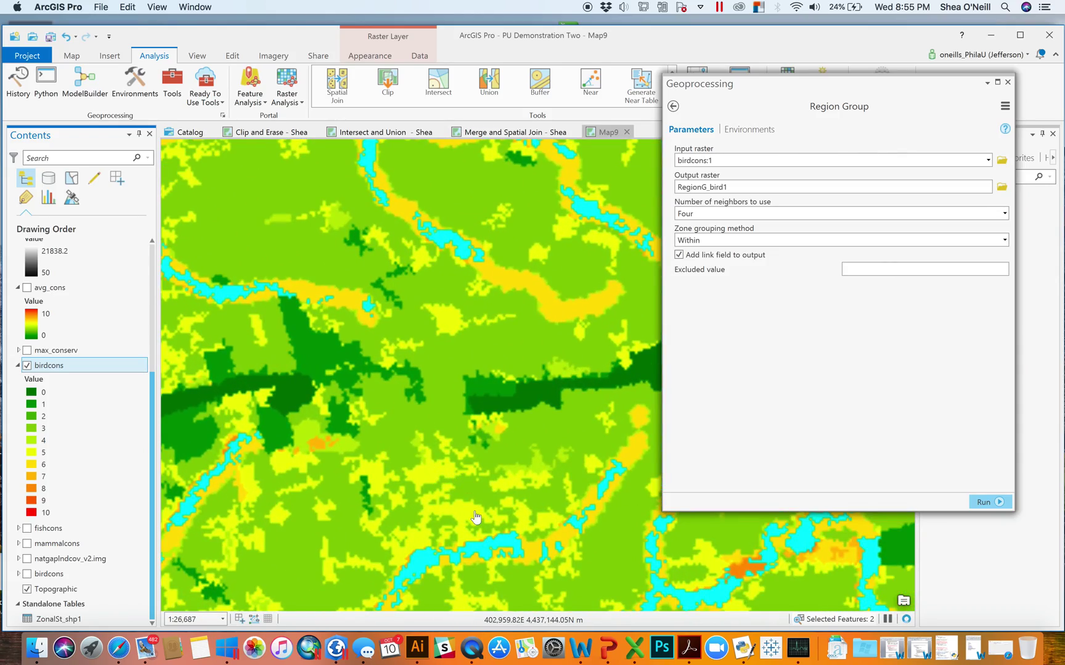
pyautogui.moveTo(479, 579); pyautogui.dragTo(458, 489)
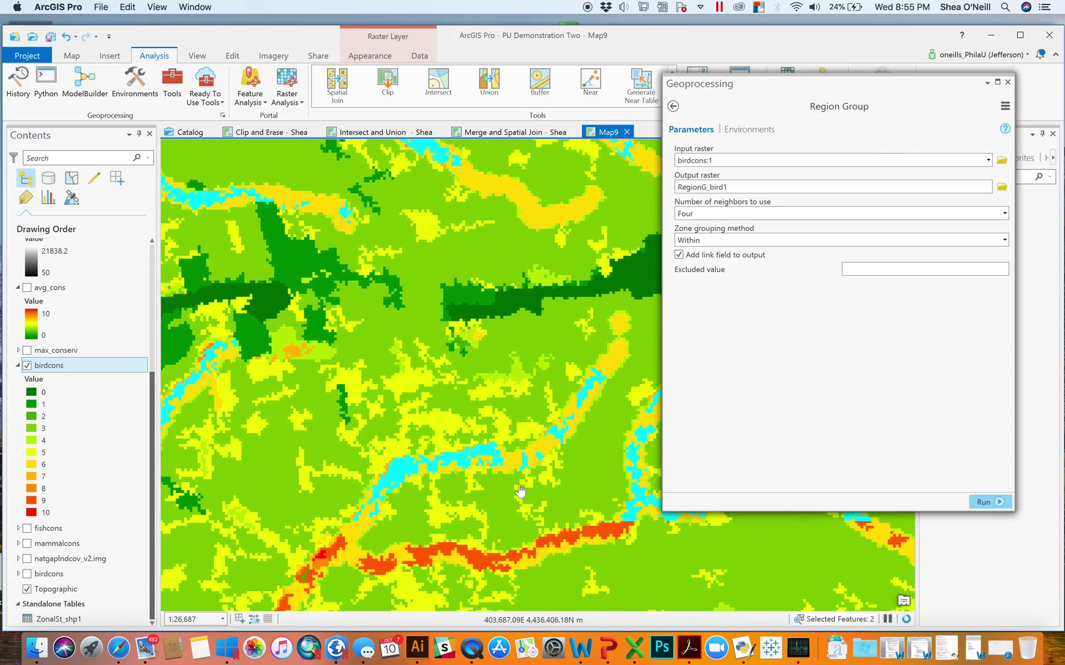
pyautogui.scroll(2, 519, 490)
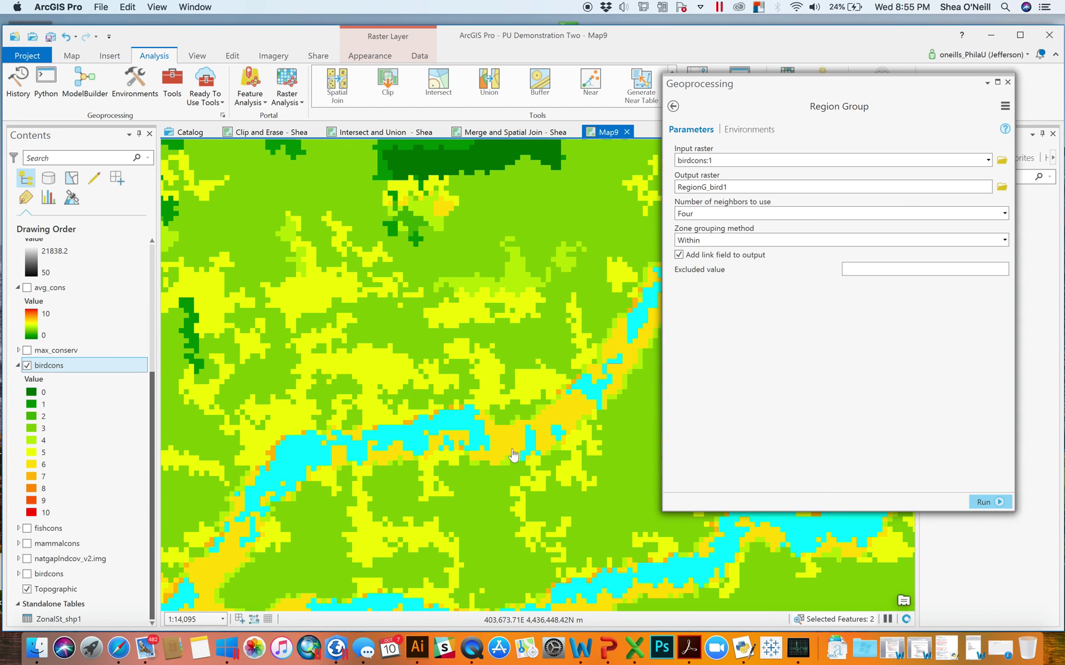
pyautogui.scroll(2, 593, 405)
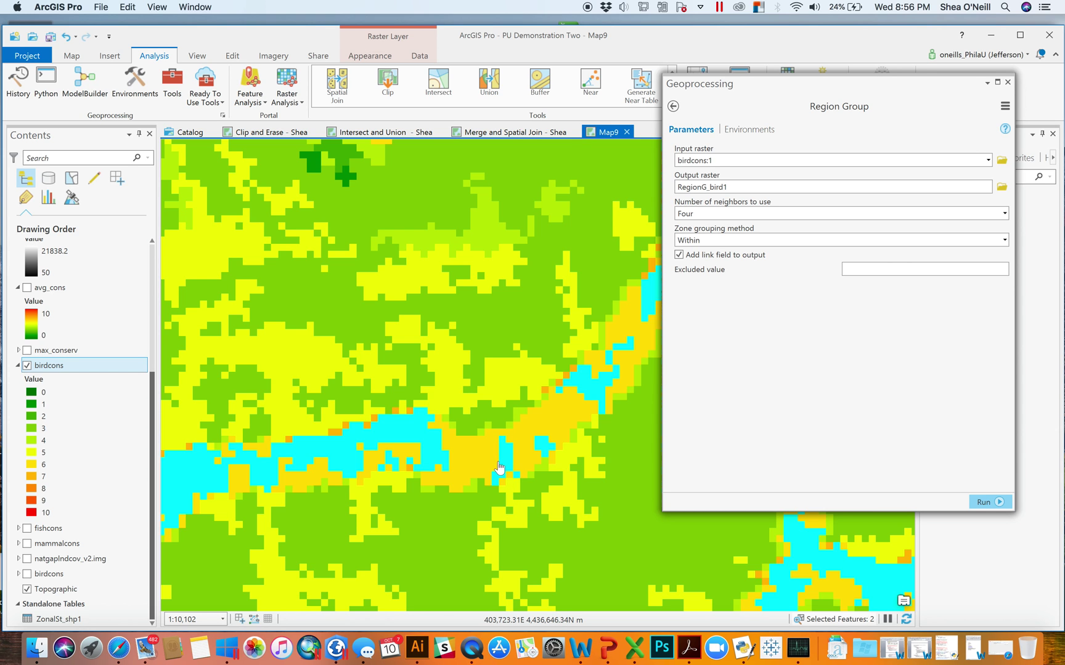
pyautogui.moveTo(475, 442); pyautogui.dragTo(607, 375)
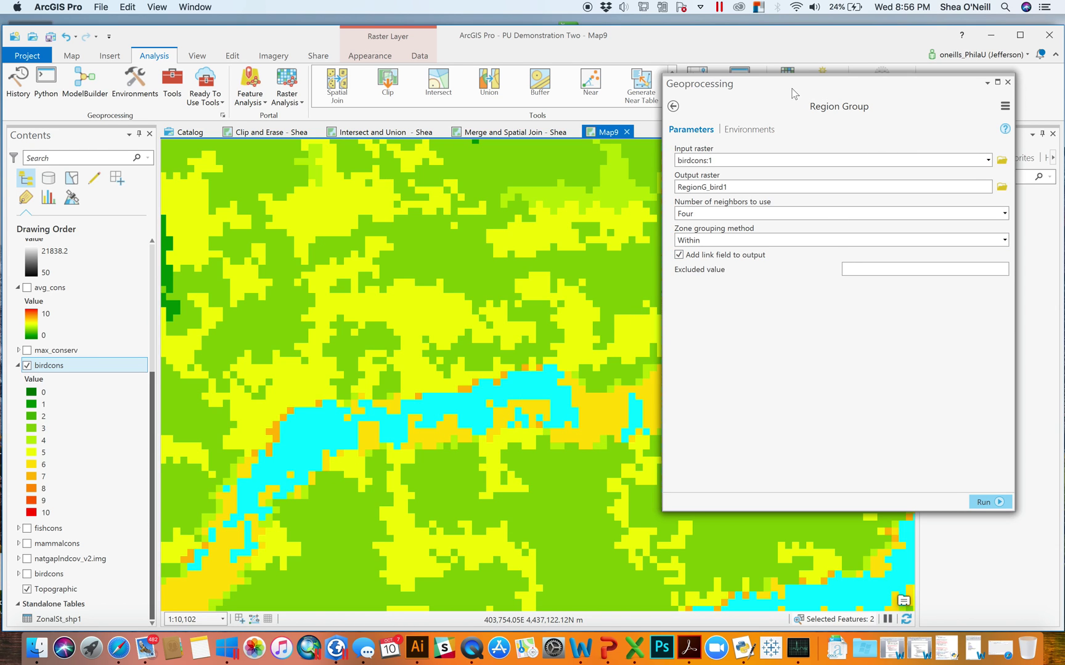
pyautogui.moveTo(794, 94); pyautogui.dragTo(839, 74)
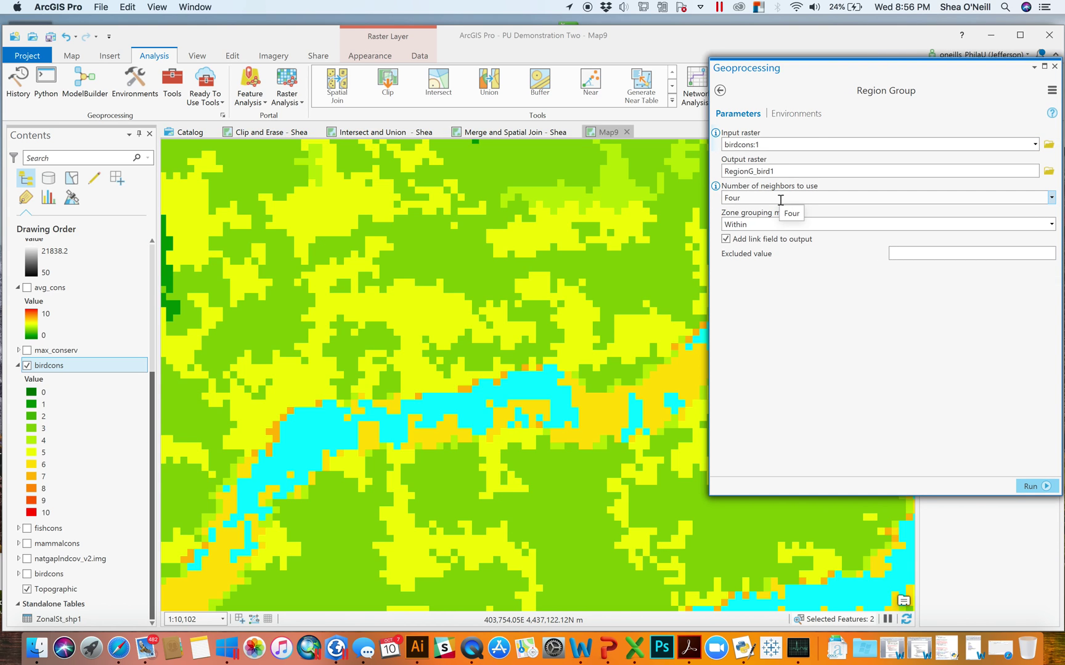
pyautogui.click(609, 629)
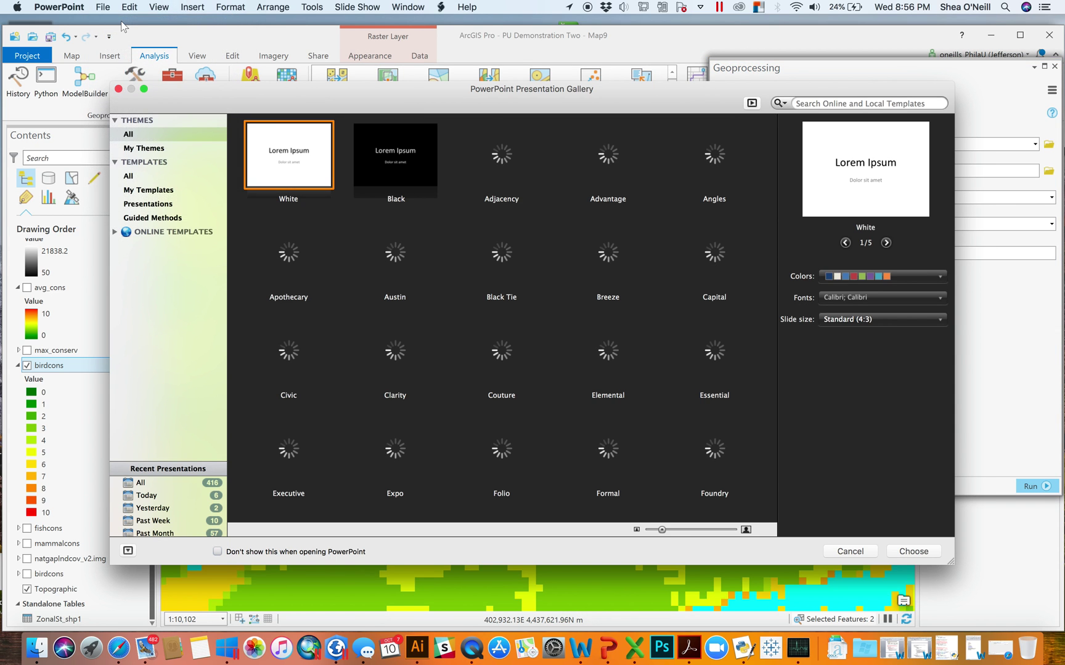
# Start a blank White-theme presentation, delete both placeholders and draw a small rectangle square
pyautogui.press('Return')
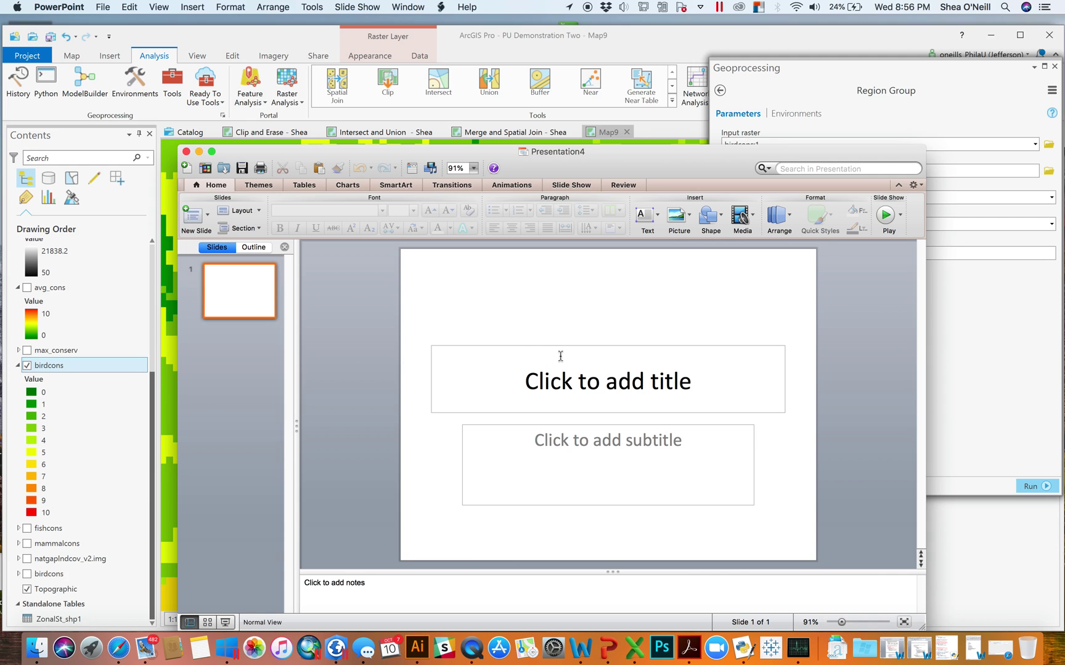
pyautogui.click(559, 346)
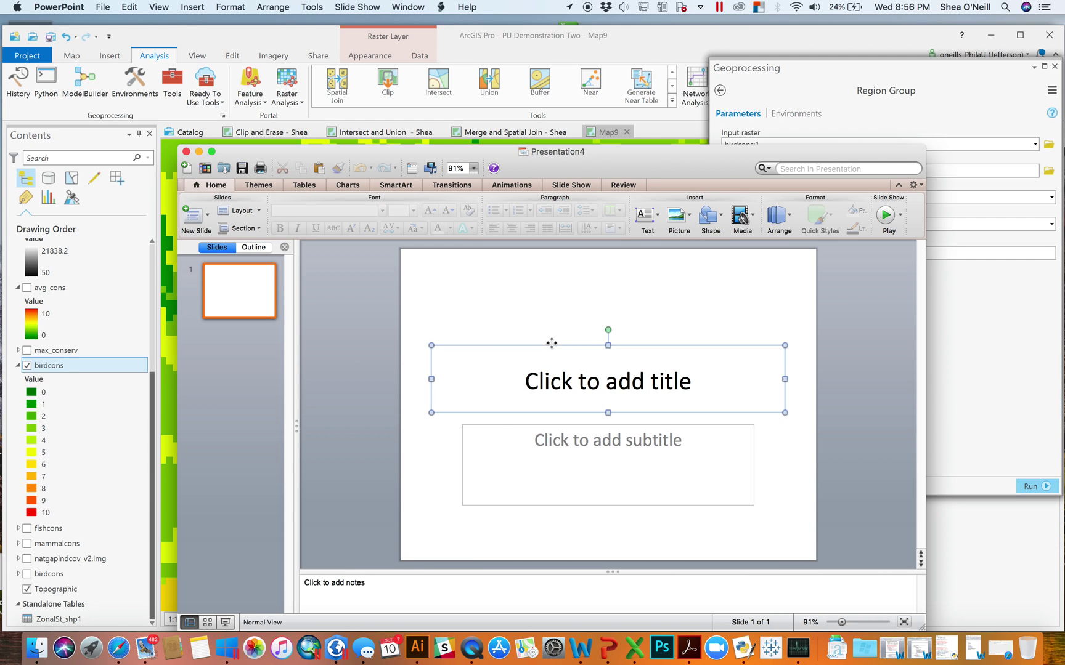
pyautogui.keyDown('shift'); pyautogui.click(496, 425); pyautogui.keyUp('shift')
pyautogui.press('Delete')
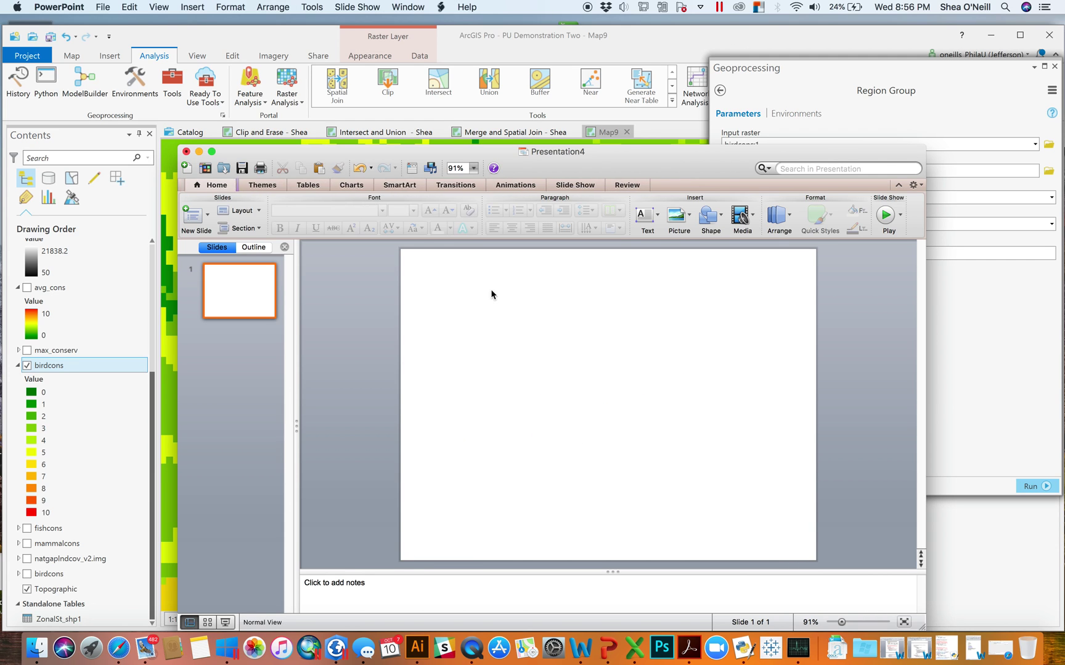
pyautogui.click(710, 216)
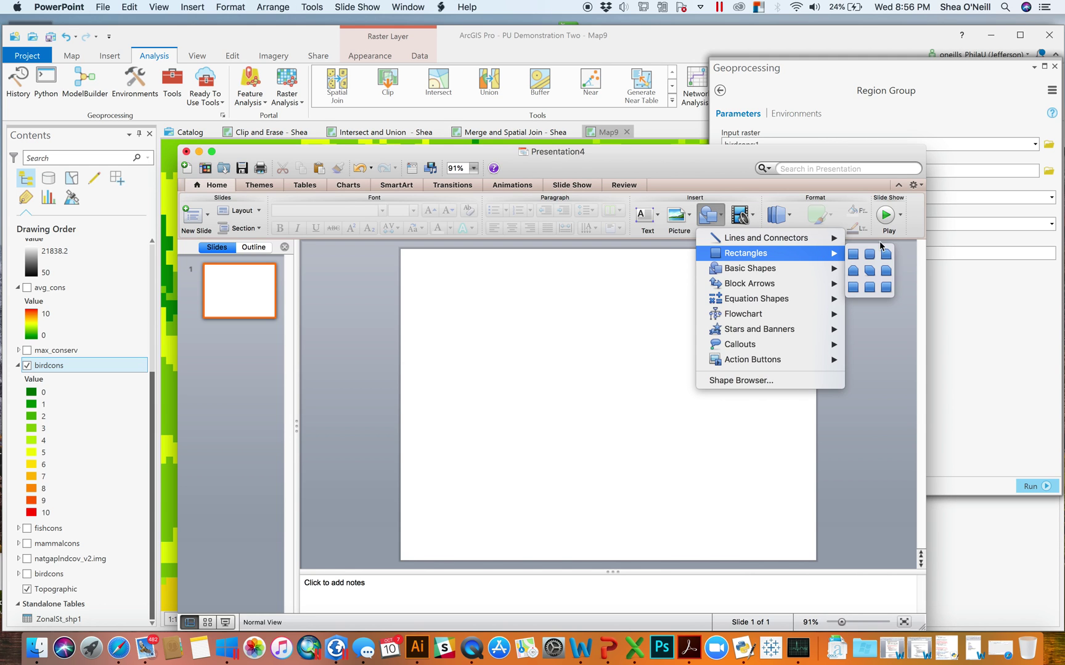
pyautogui.click(860, 254)
pyautogui.moveTo(521, 382); pyautogui.dragTo(539, 452)
# Duplicate the square into a cross of edge neighbours, comparing against ArcGIS's neighbor choices
pyautogui.click(544, 403)
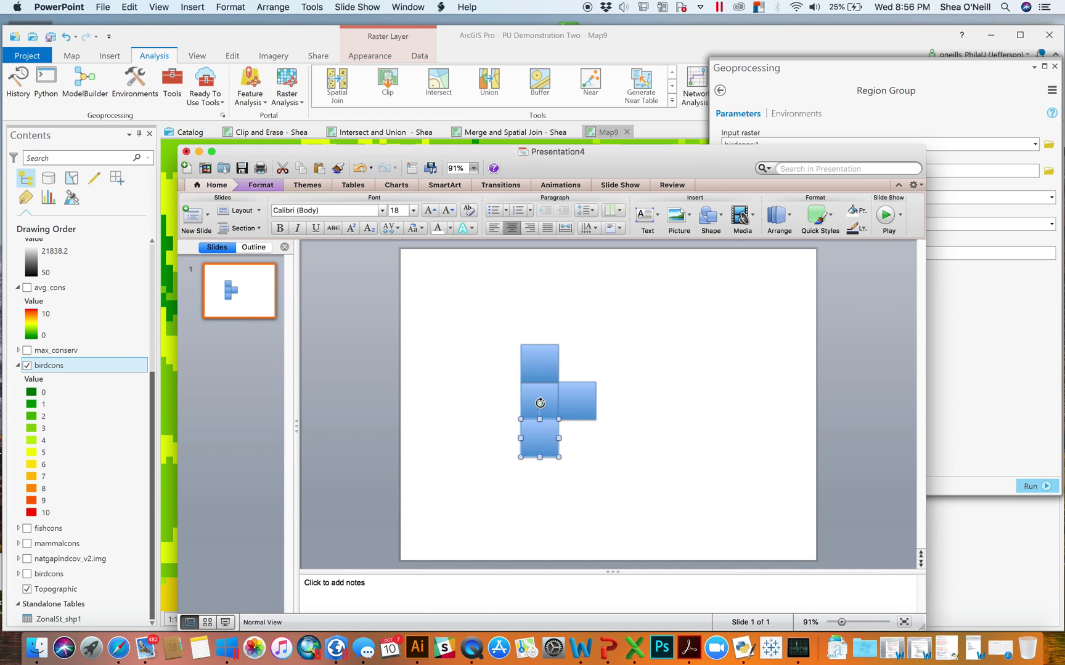
pyautogui.moveTo(530, 406); pyautogui.dragTo(493, 407)
pyautogui.click(680, 434)
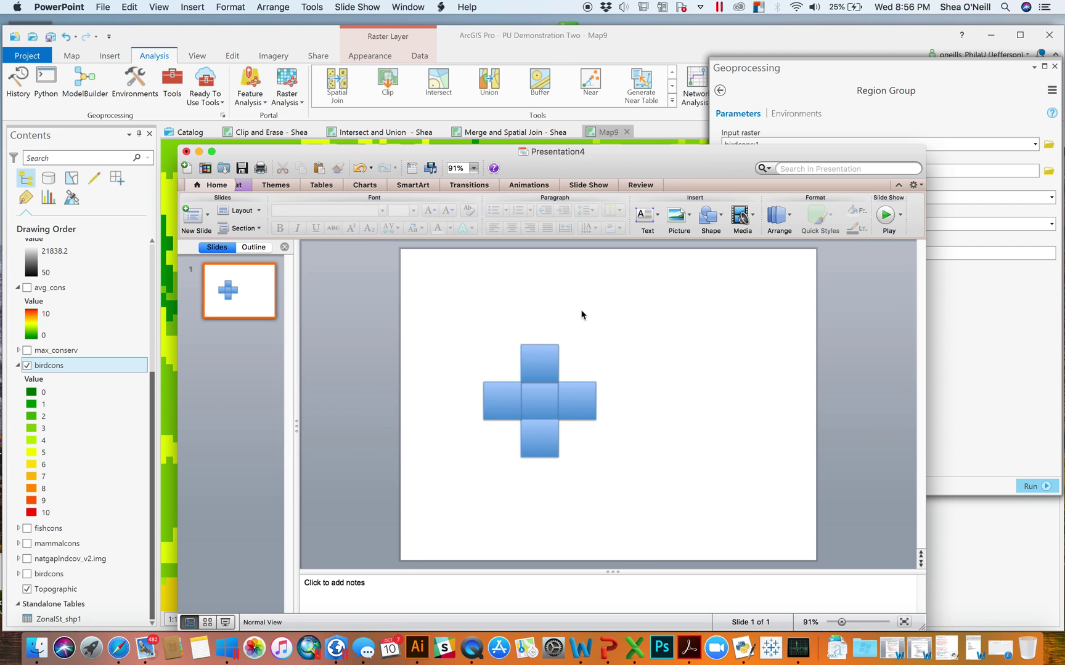
pyautogui.moveTo(670, 159); pyautogui.dragTo(400, 88)
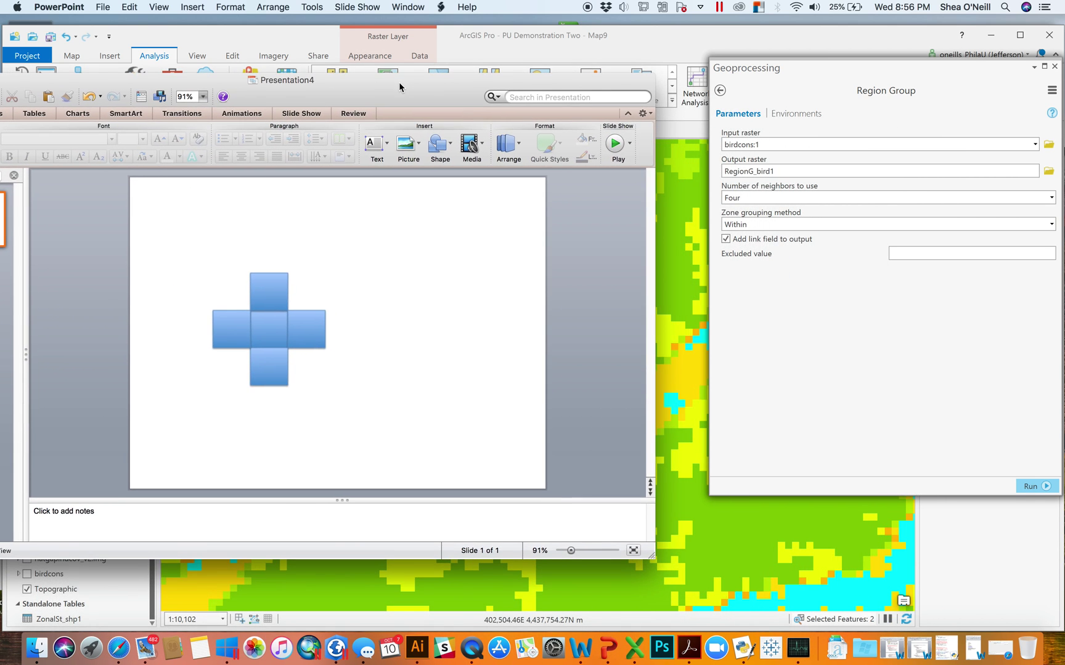
pyautogui.click(1052, 199)
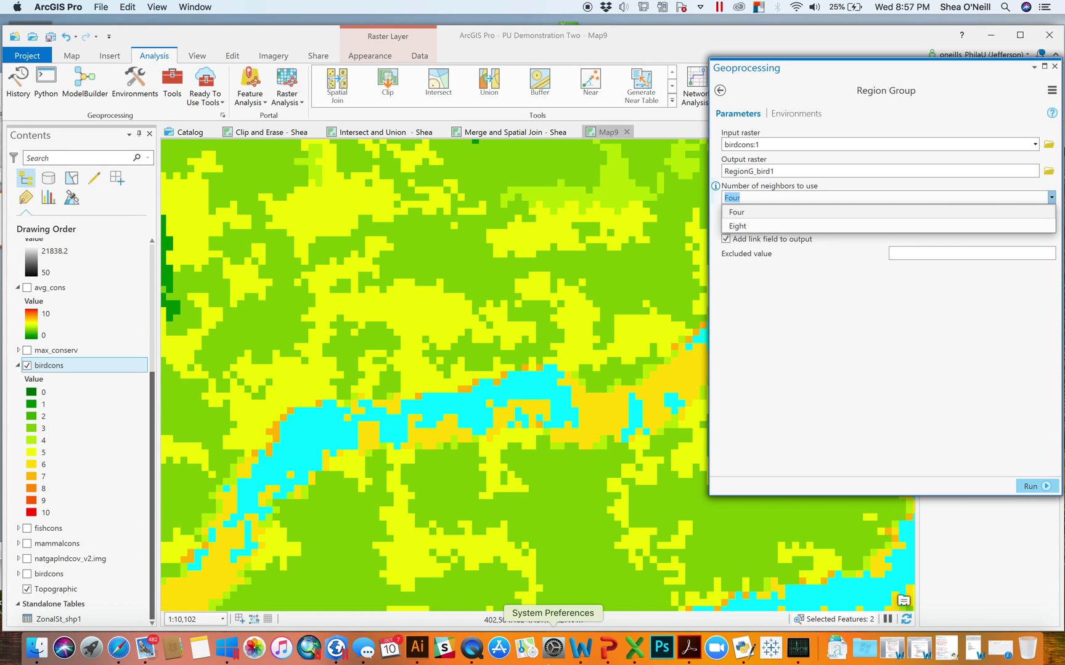
pyautogui.click(606, 647)
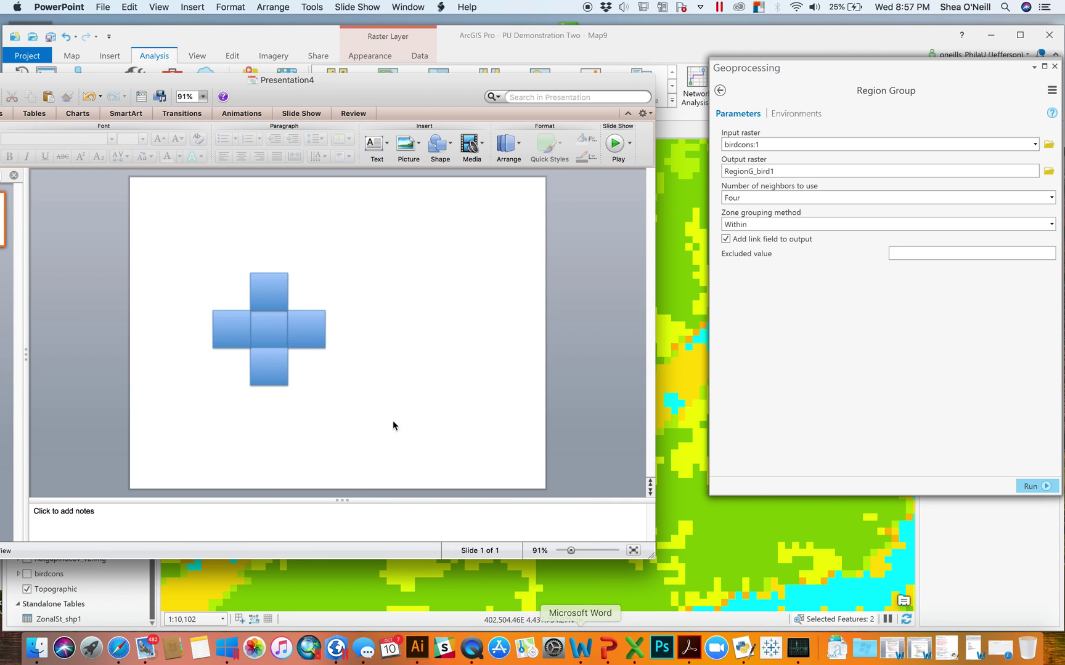
# Copy the middle square into the empty corner gaps to complete the 3×3 grid
pyautogui.click(257, 329)
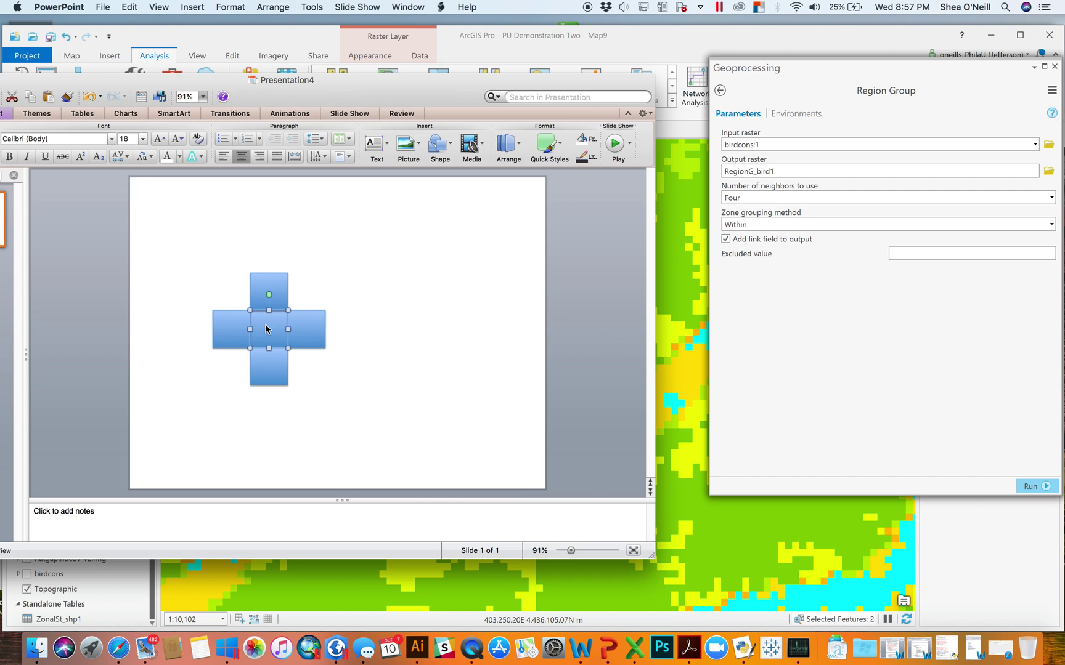
pyautogui.moveTo(267, 327); pyautogui.dragTo(305, 290)
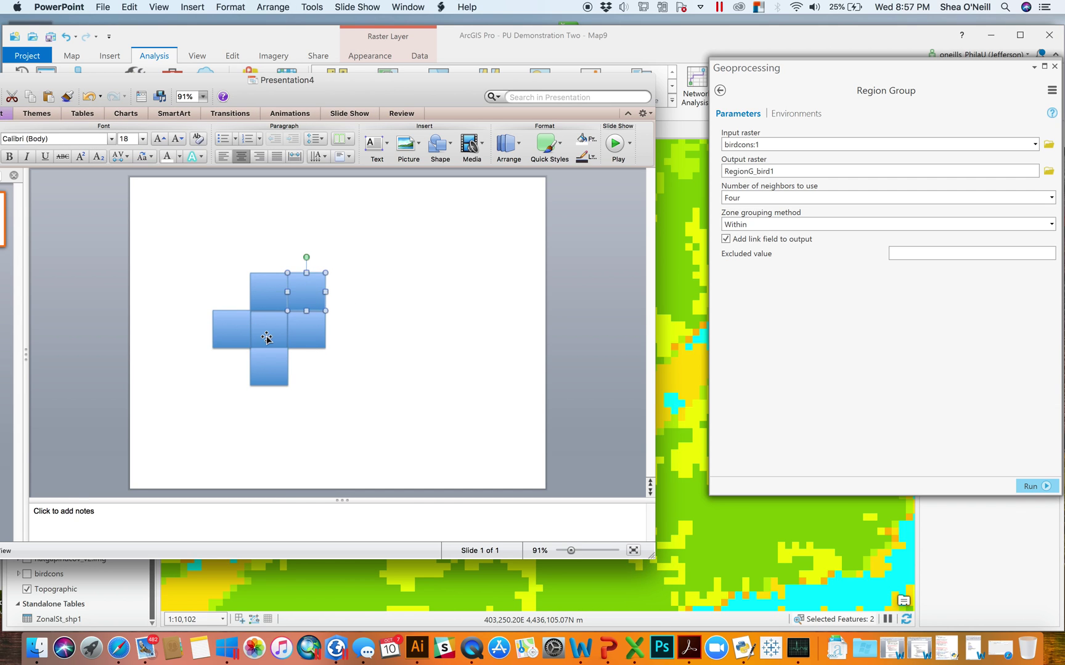
pyautogui.moveTo(266, 338); pyautogui.dragTo(235, 373)
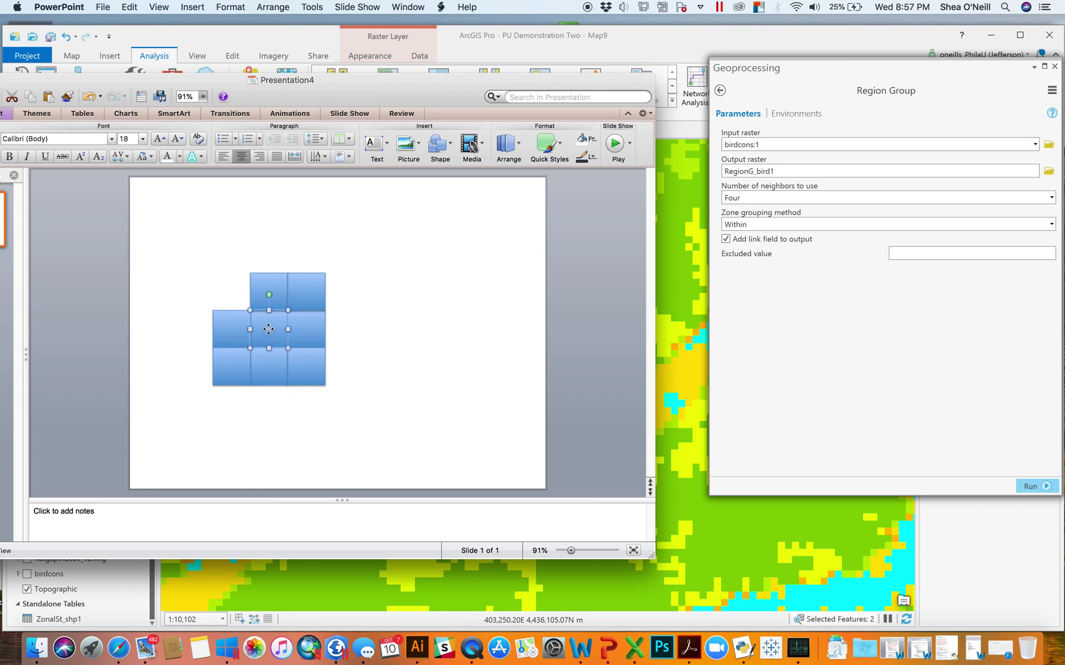
pyautogui.moveTo(267, 329); pyautogui.dragTo(230, 292)
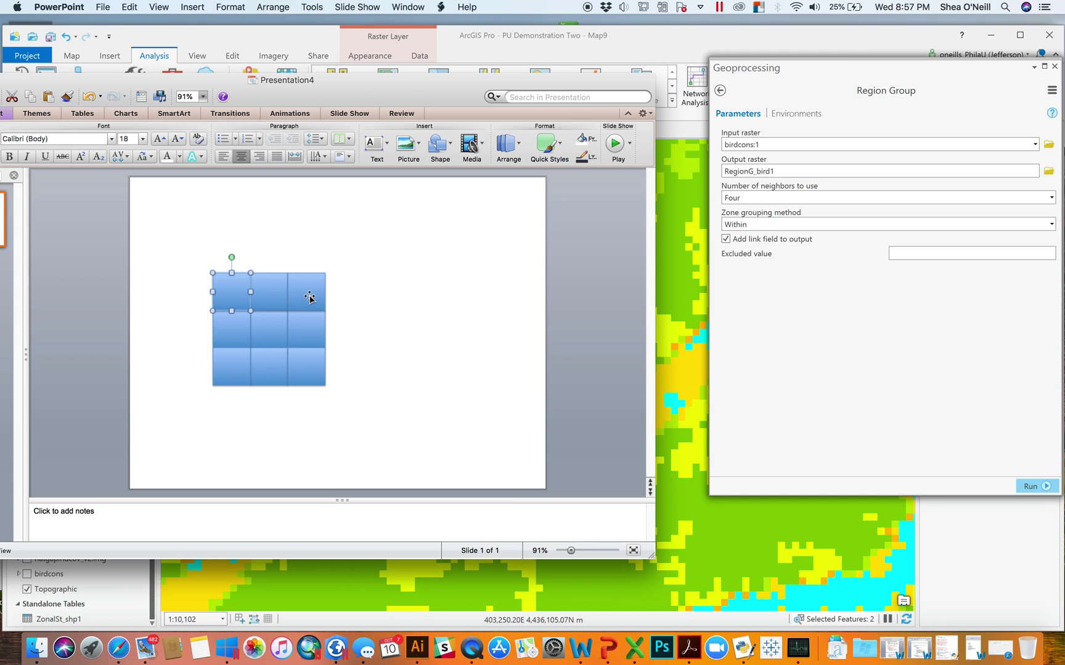
# Fill the four corner squares with red
pyautogui.keyDown('shift'); pyautogui.click(309, 298); pyautogui.keyUp('shift')
pyautogui.keyDown('shift'); pyautogui.click(310, 373); pyautogui.keyUp('shift')
pyautogui.keyDown('shift'); pyautogui.click(231, 369); pyautogui.keyUp('shift')
pyautogui.click(595, 141)
pyautogui.click(626, 187)
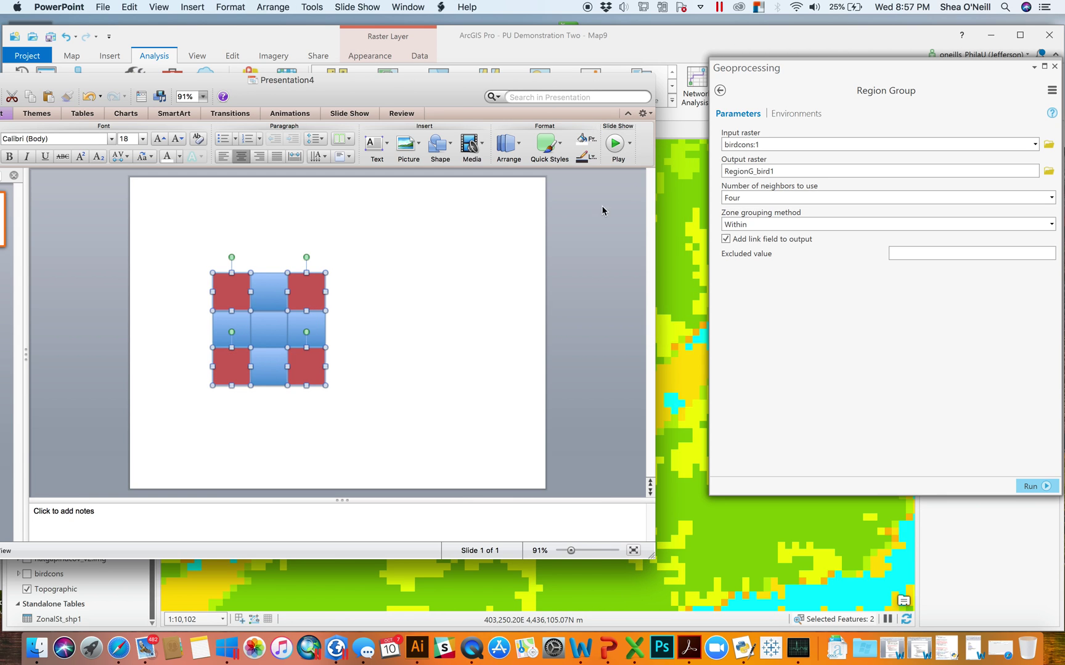
pyautogui.click(478, 338)
# Fill the centre square with orange
pyautogui.click(270, 336)
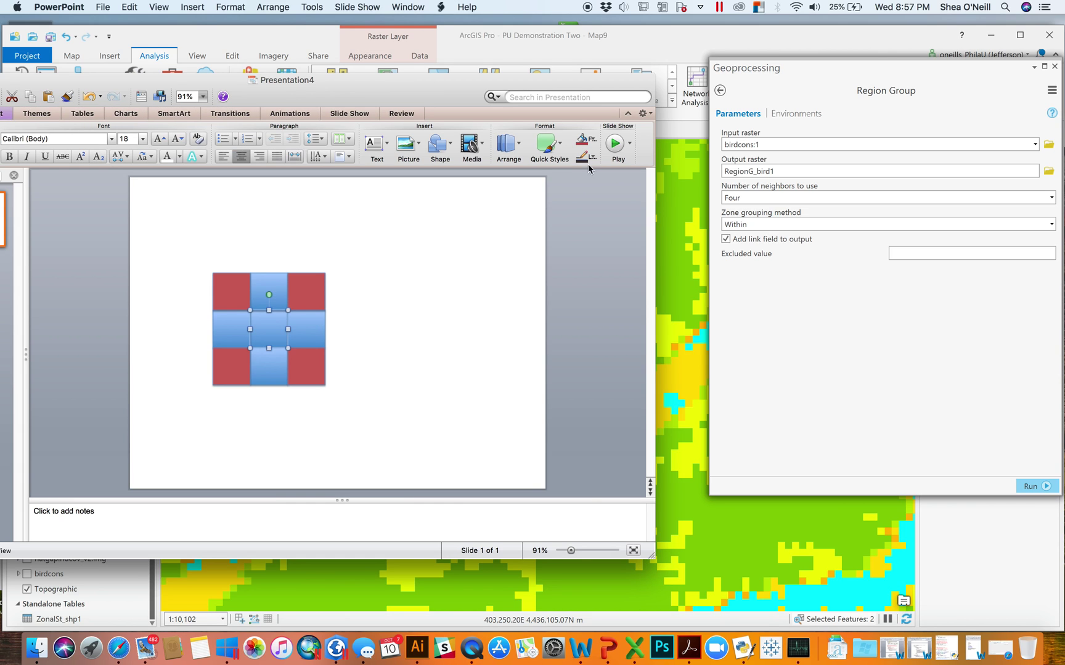
pyautogui.click(596, 139)
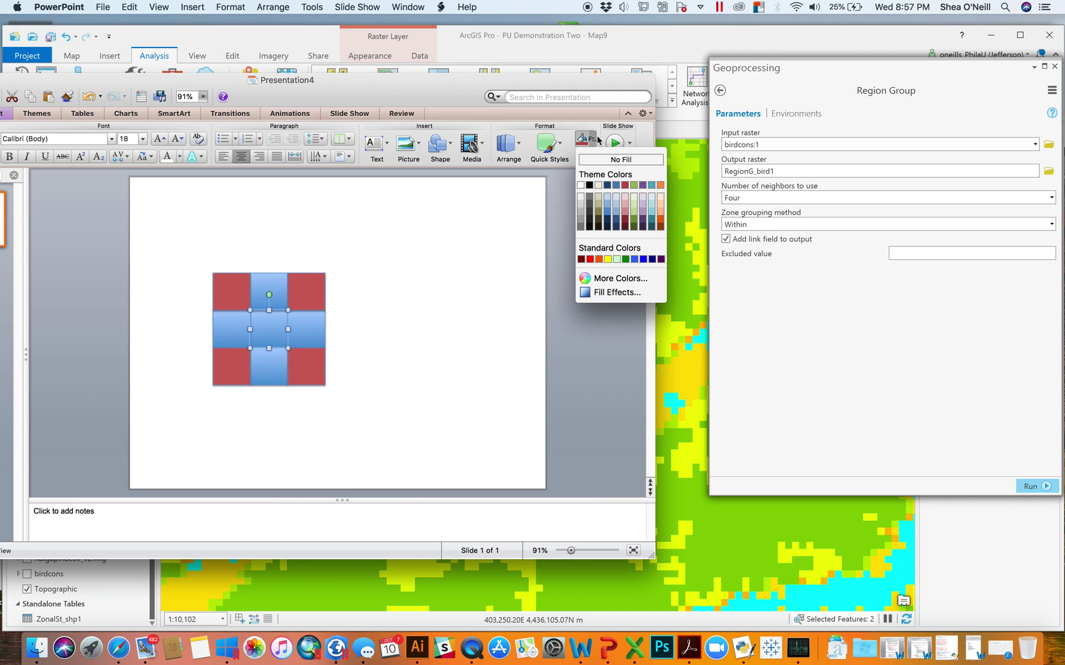
pyautogui.click(659, 187)
pyautogui.click(437, 363)
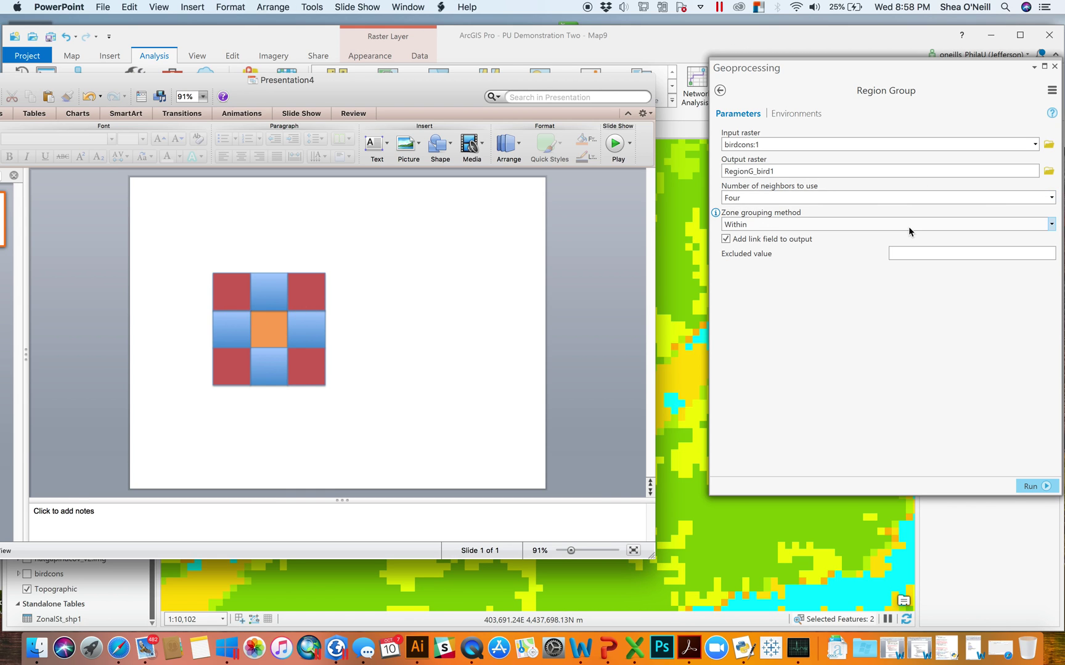
# Set Number of neighbors to Eight and run Region Group
pyautogui.click(1051, 198)
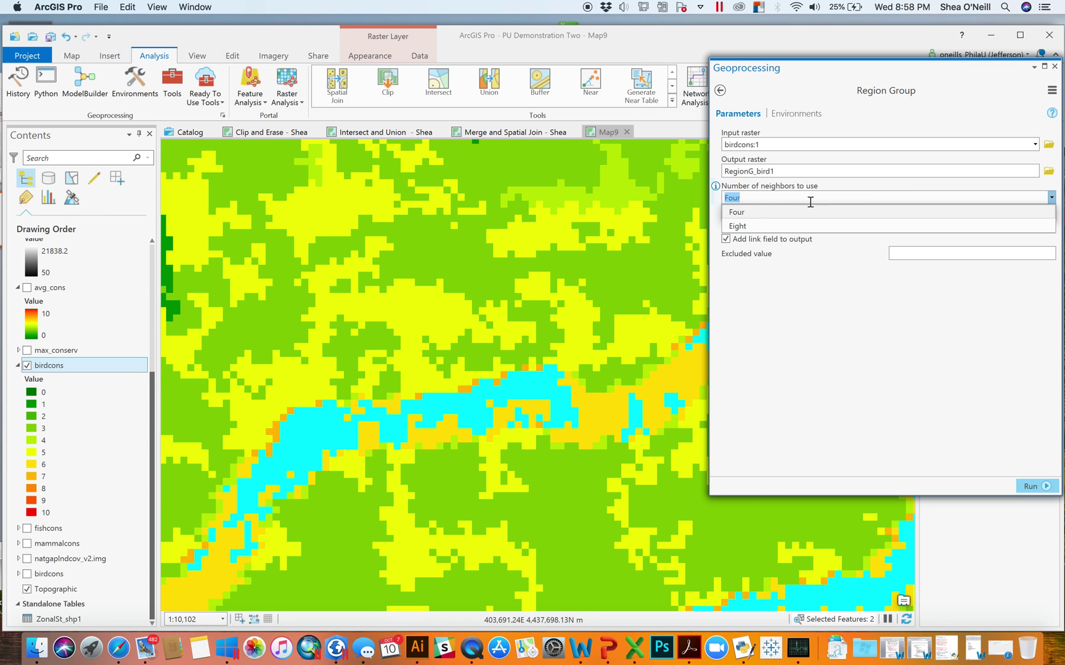
pyautogui.click(786, 224)
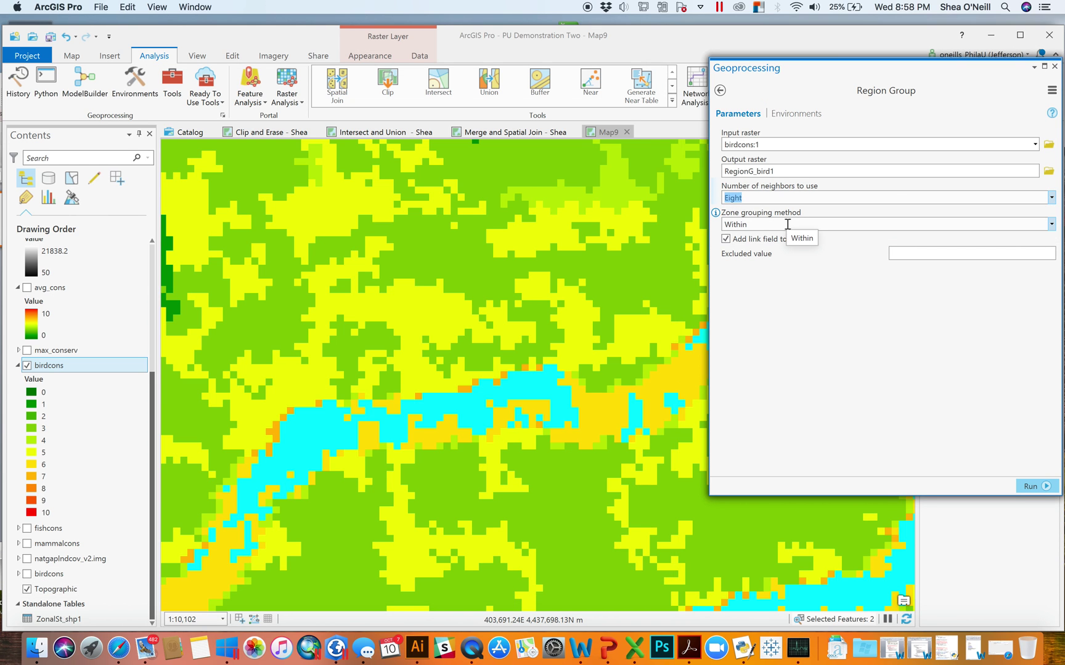
pyautogui.click(1030, 487)
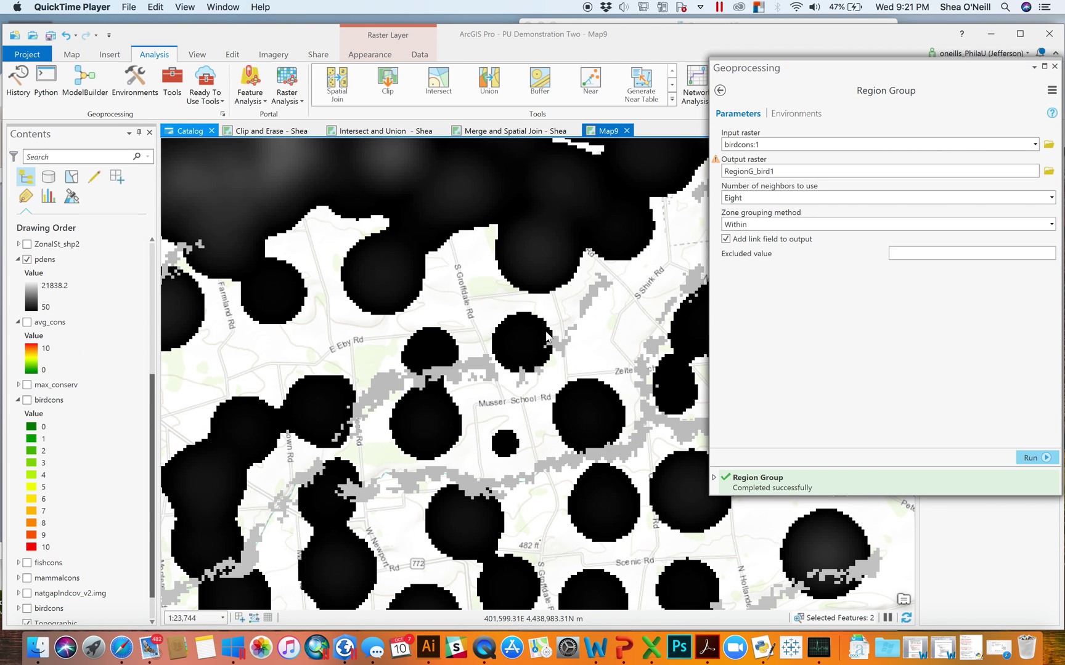
# Close the Region Group tool and hide the pdens raster
pyautogui.click(1054, 66)
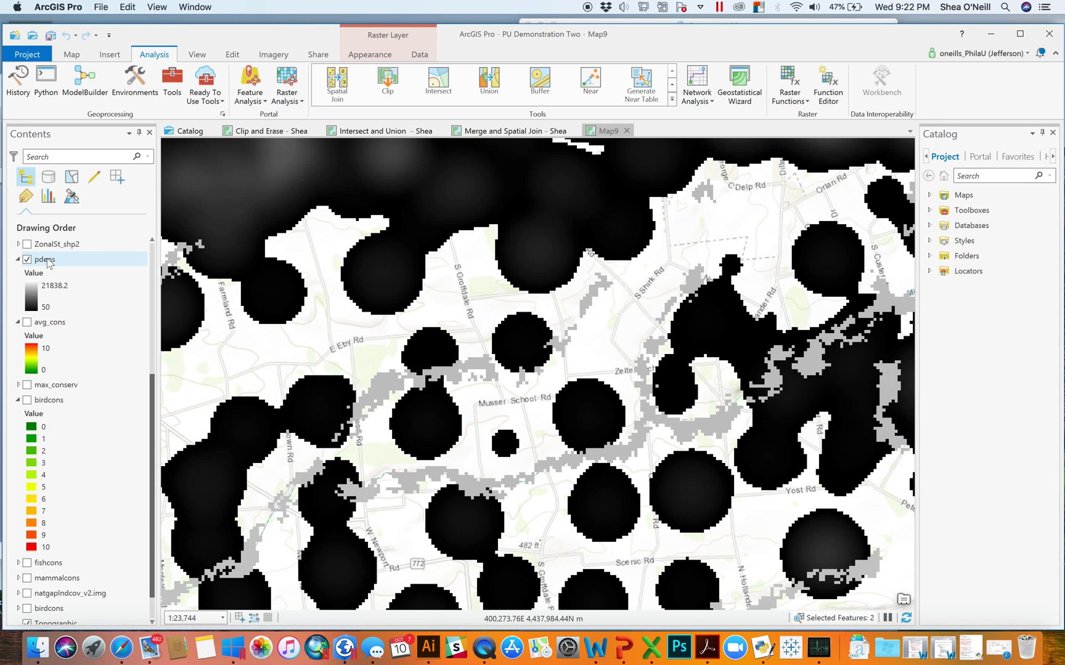
pyautogui.rightClick(49, 260)
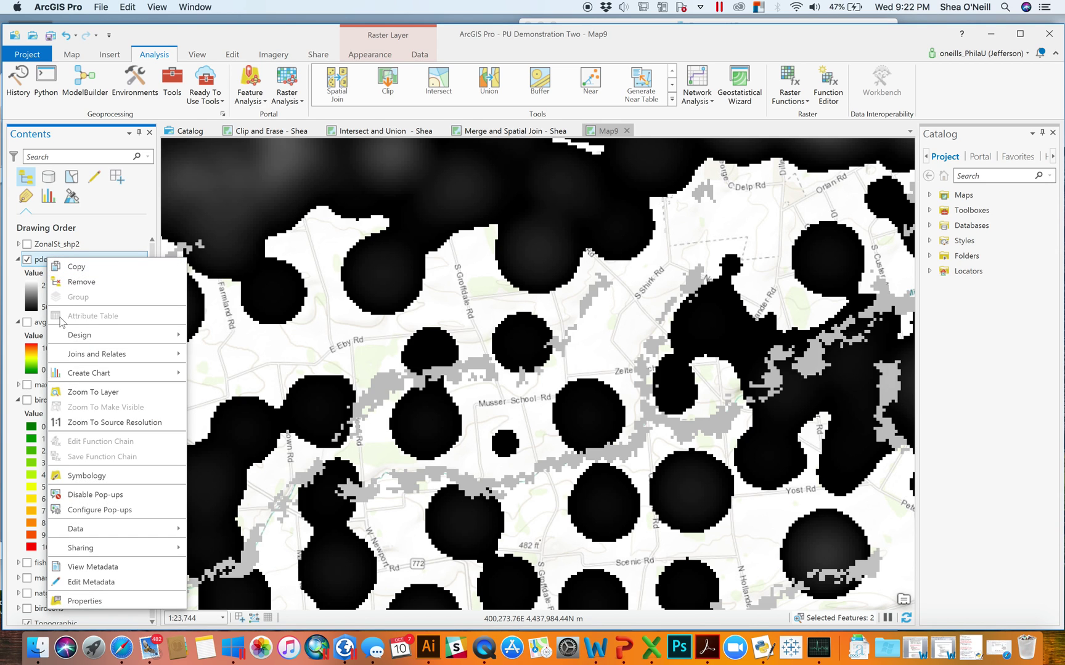
pyautogui.click(43, 297)
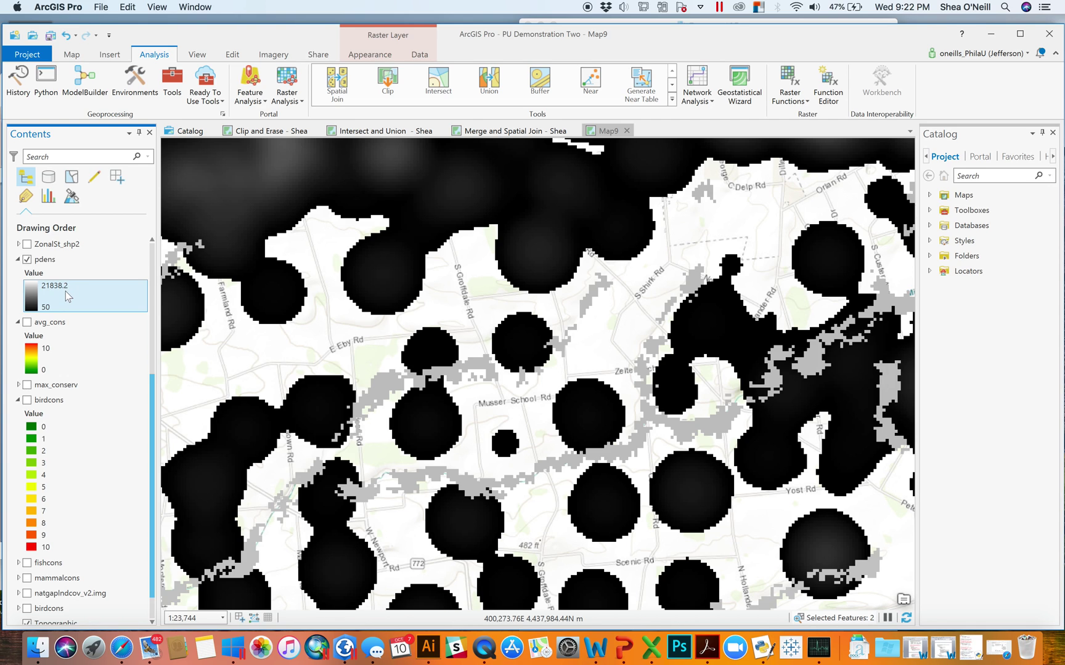
pyautogui.click(53, 263)
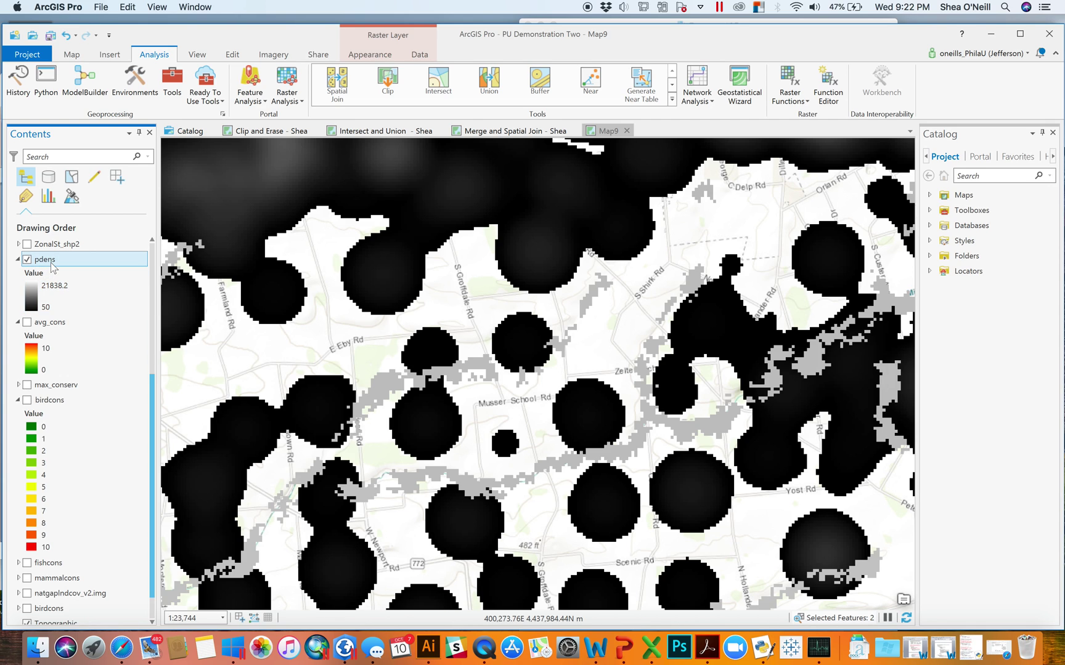
pyautogui.click(28, 259)
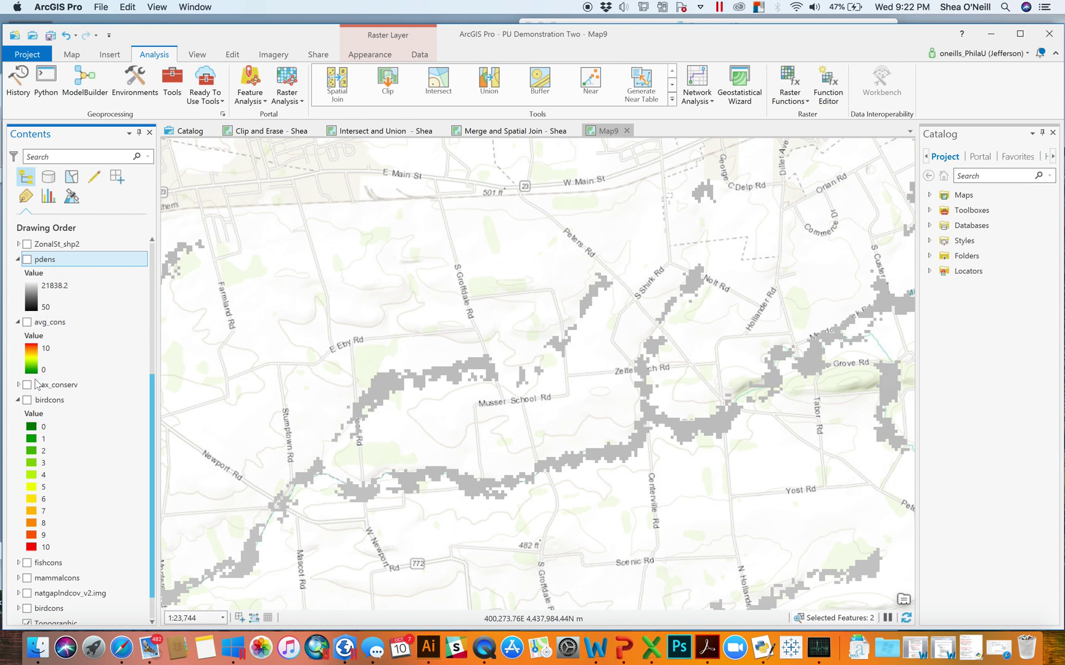
# Hide the ZonalSt_shp2 raster and scroll the Contents list up to RegionG_bird1
pyautogui.click(27, 244)
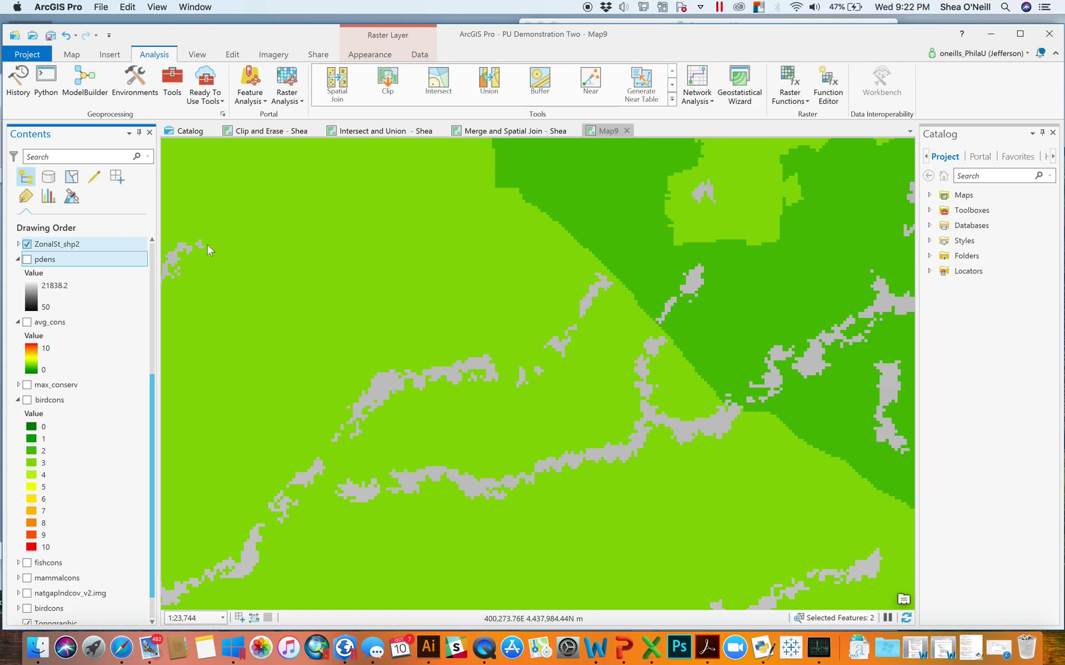
pyautogui.scroll(-2, 434, 357)
pyautogui.scroll(-3, 434, 356)
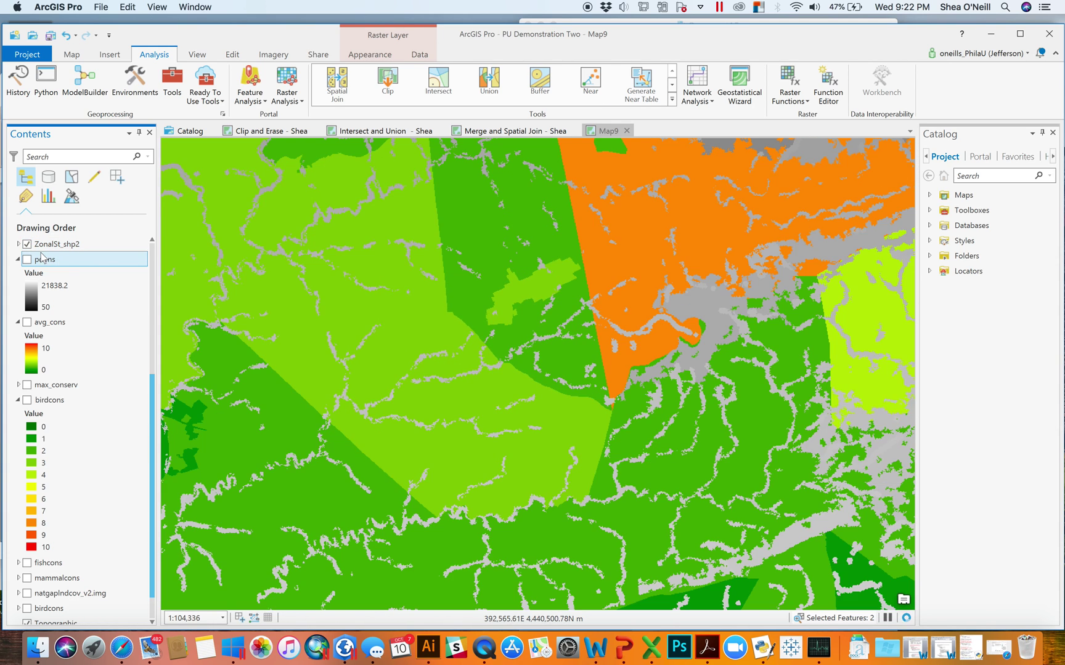
pyautogui.click(27, 244)
pyautogui.moveTo(157, 403); pyautogui.dragTo(156, 169)
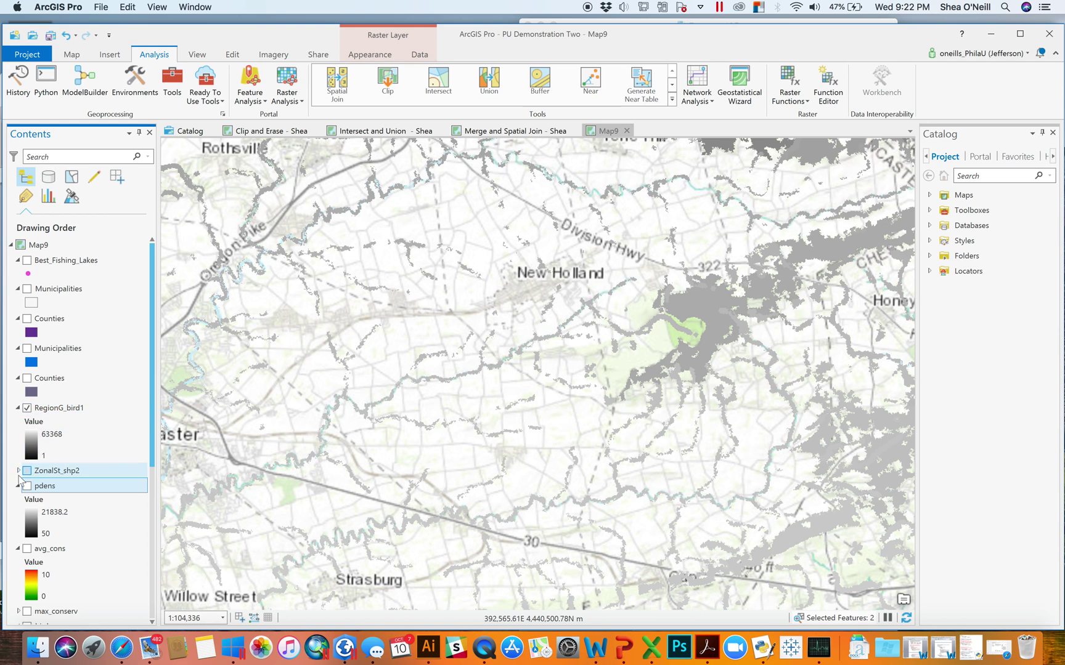
# Collapse the pdens and avg_cons legends, zoom in, and open RegionG_bird1's attribute table
pyautogui.click(18, 486)
pyautogui.click(18, 500)
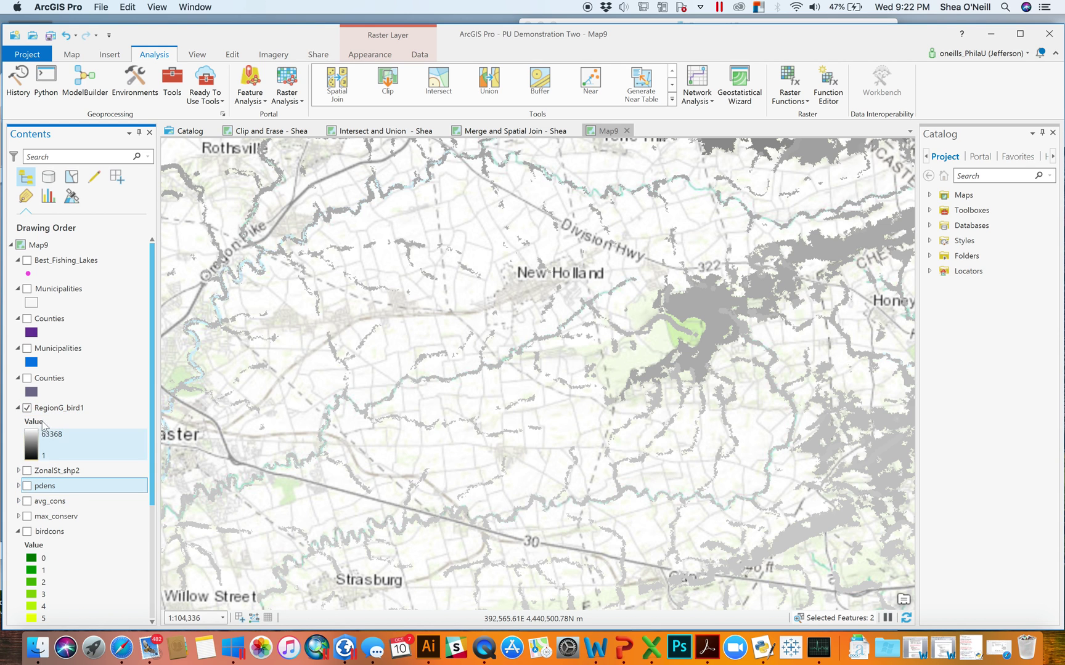
pyautogui.scroll(4, 483, 371)
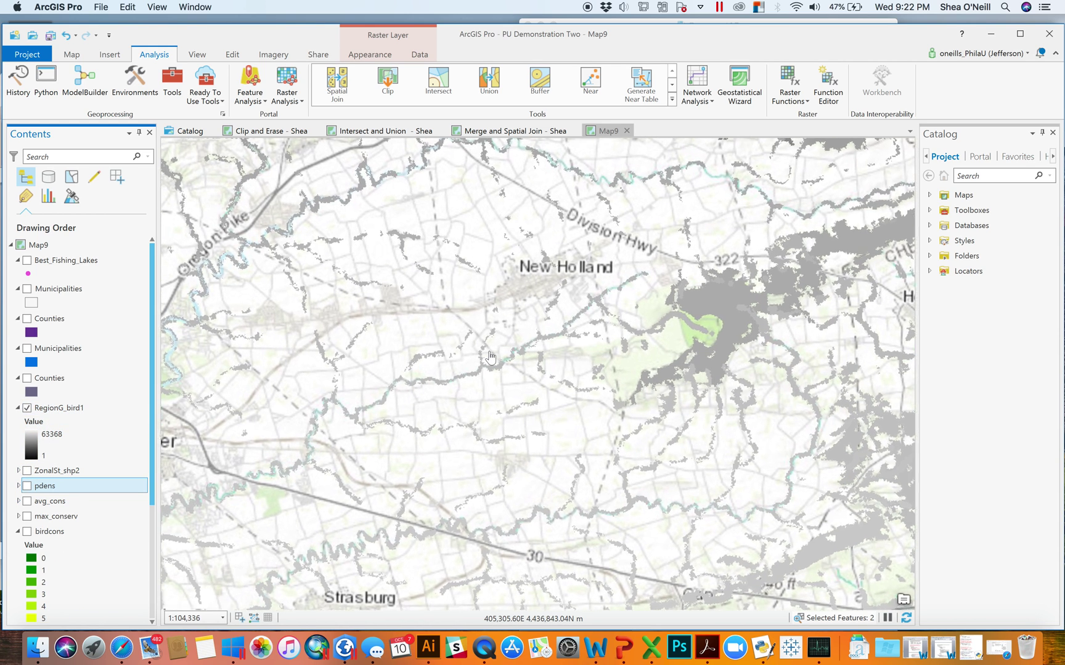
pyautogui.scroll(2, 453, 363)
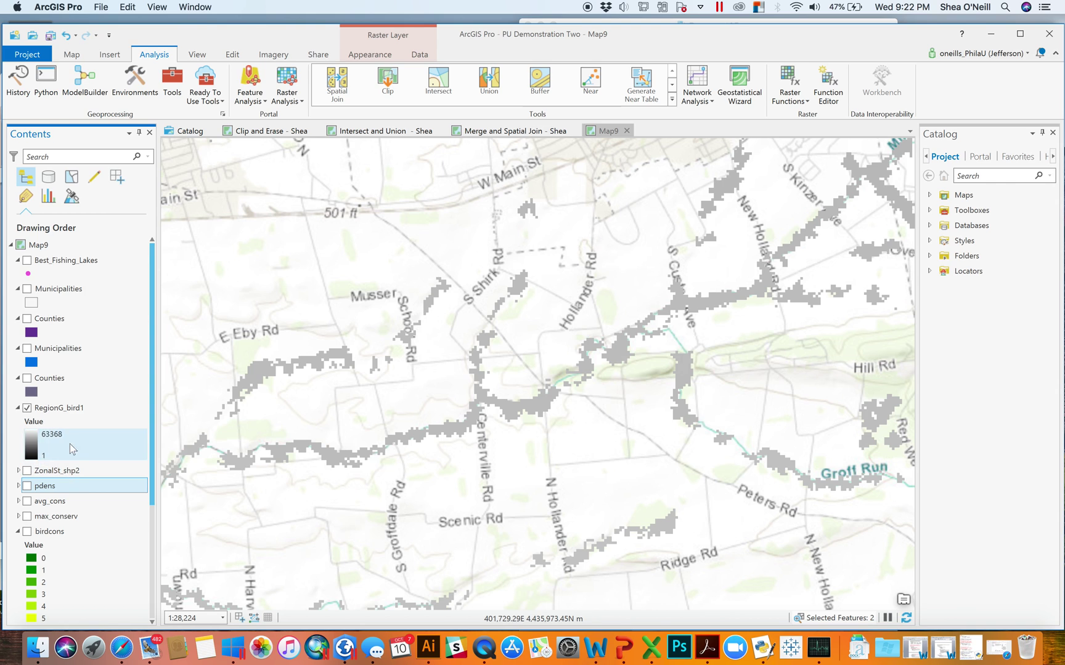
pyautogui.rightClick(64, 411)
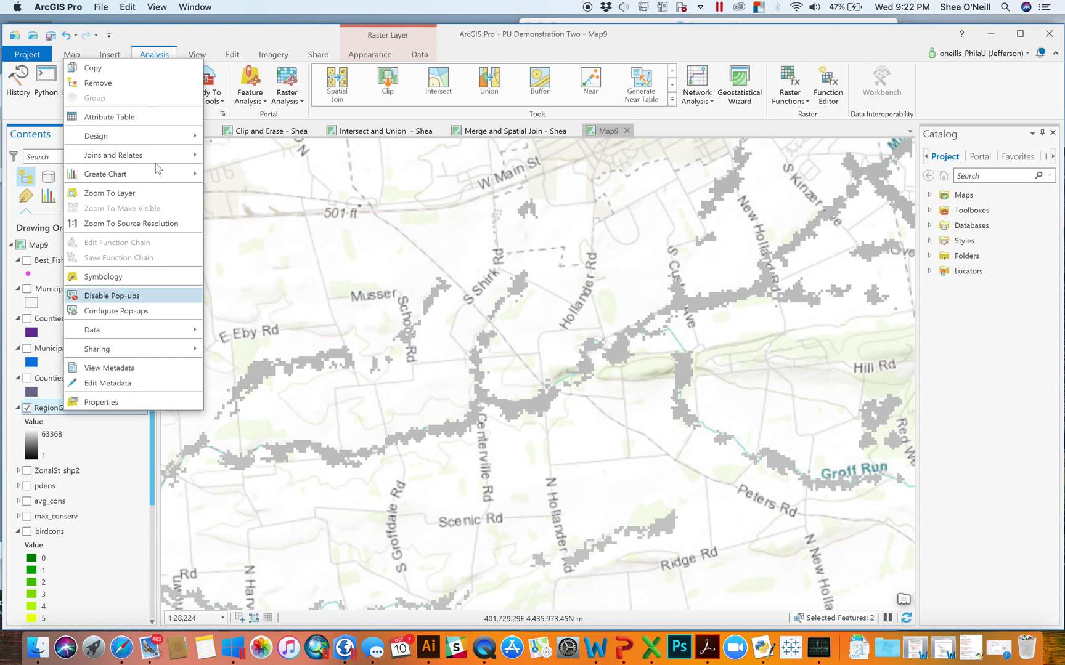
pyautogui.click(142, 113)
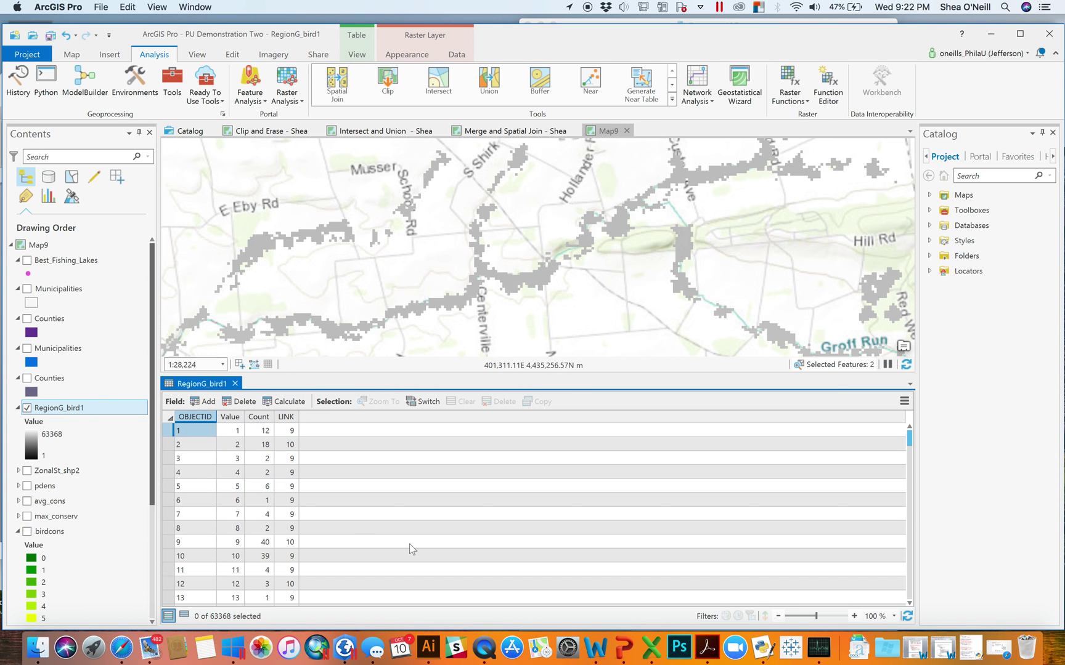
pyautogui.scroll(-20, 410, 548)
pyautogui.scroll(-12, 412, 548)
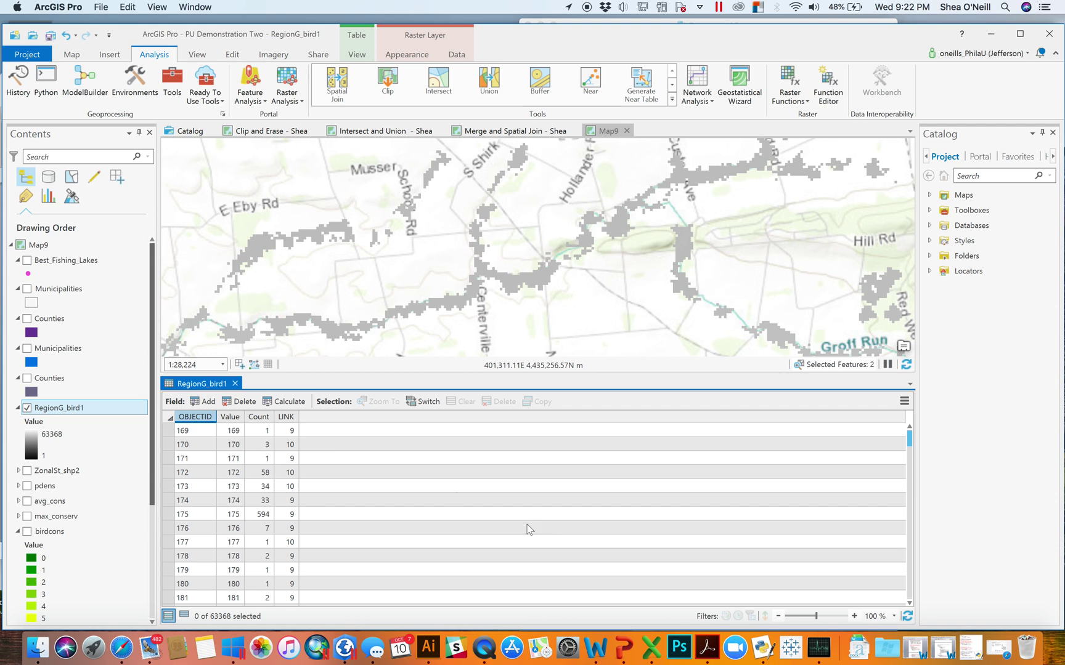
# Sort the table by Count descending and select the top region, 36505 with 50417 cells
pyautogui.rightClick(255, 417)
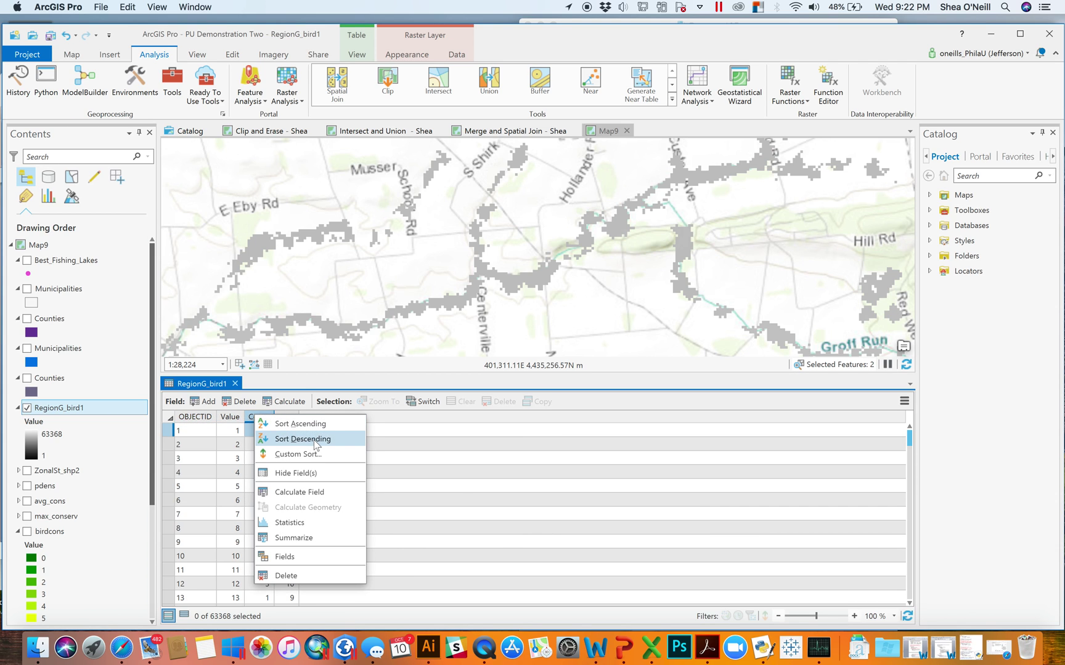
pyautogui.click(315, 440)
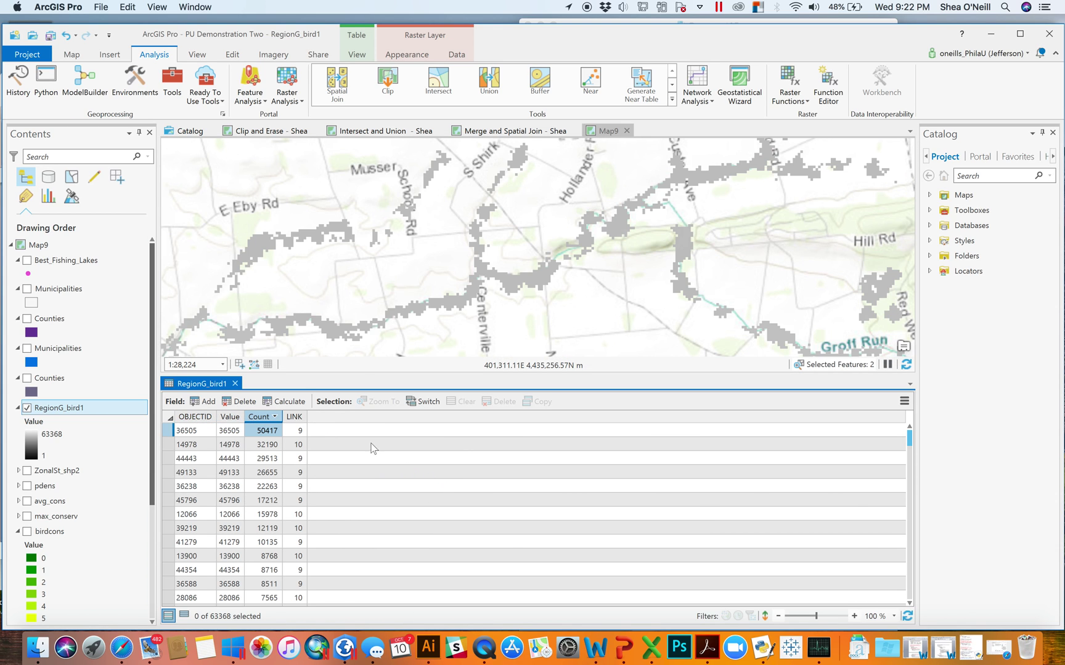
pyautogui.scroll(-5, 387, 296)
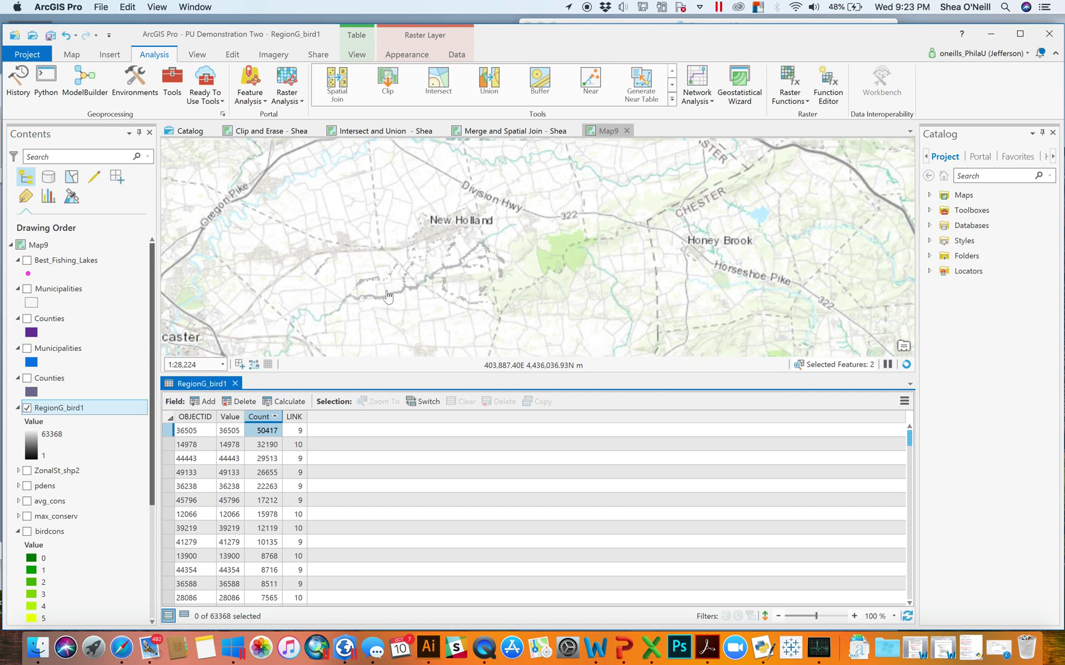
pyautogui.scroll(-5, 387, 296)
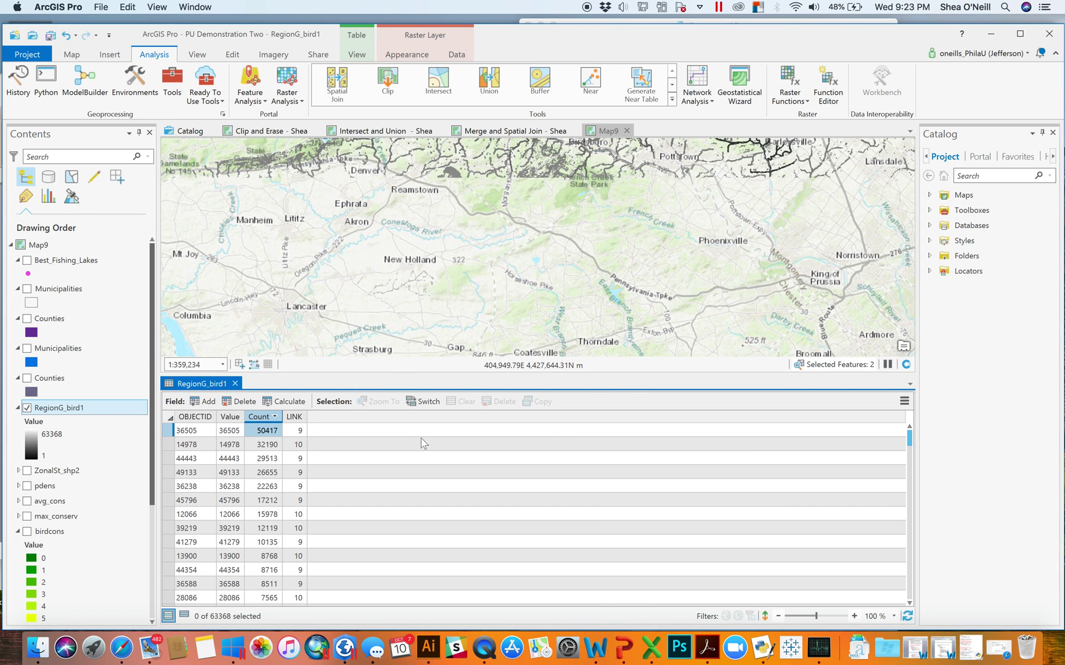
pyautogui.click(167, 430)
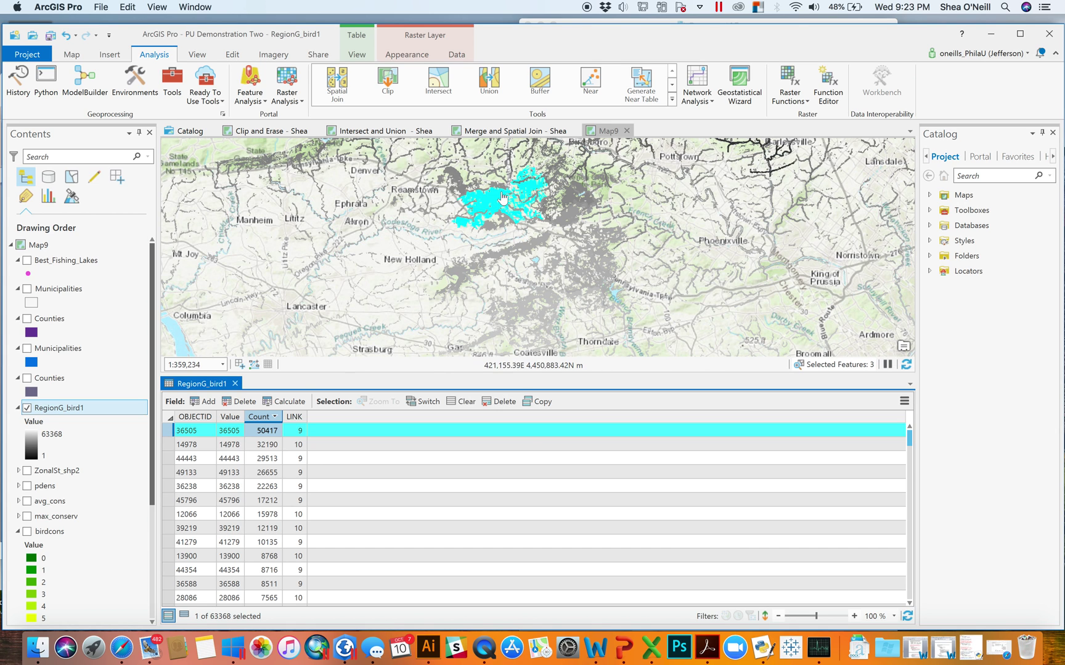
# Pan and zoom to inspect region 36505 on the map, then clear the selection
pyautogui.moveTo(506, 249); pyautogui.dragTo(491, 322)
pyautogui.scroll(4, 516, 283)
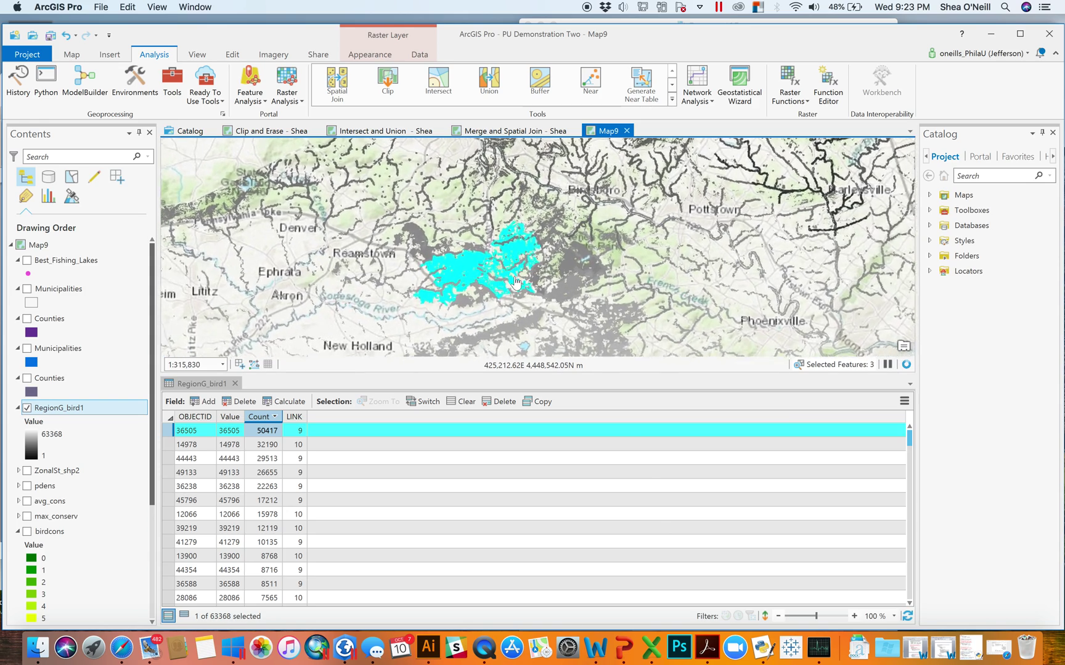
pyautogui.scroll(6, 516, 283)
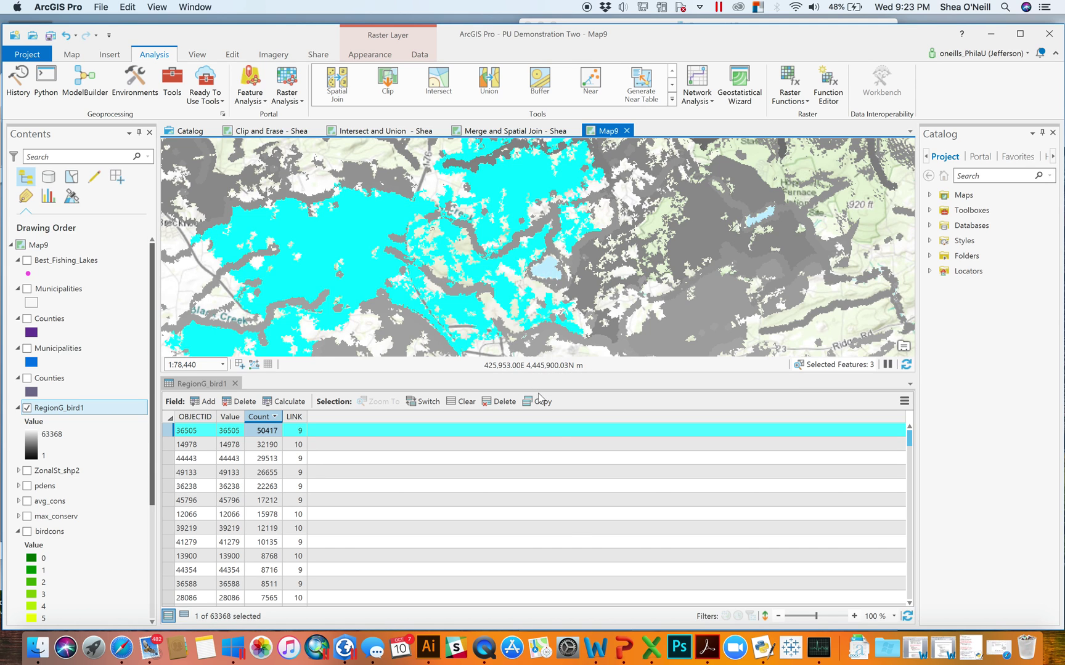
pyautogui.moveTo(553, 374); pyautogui.dragTo(553, 514)
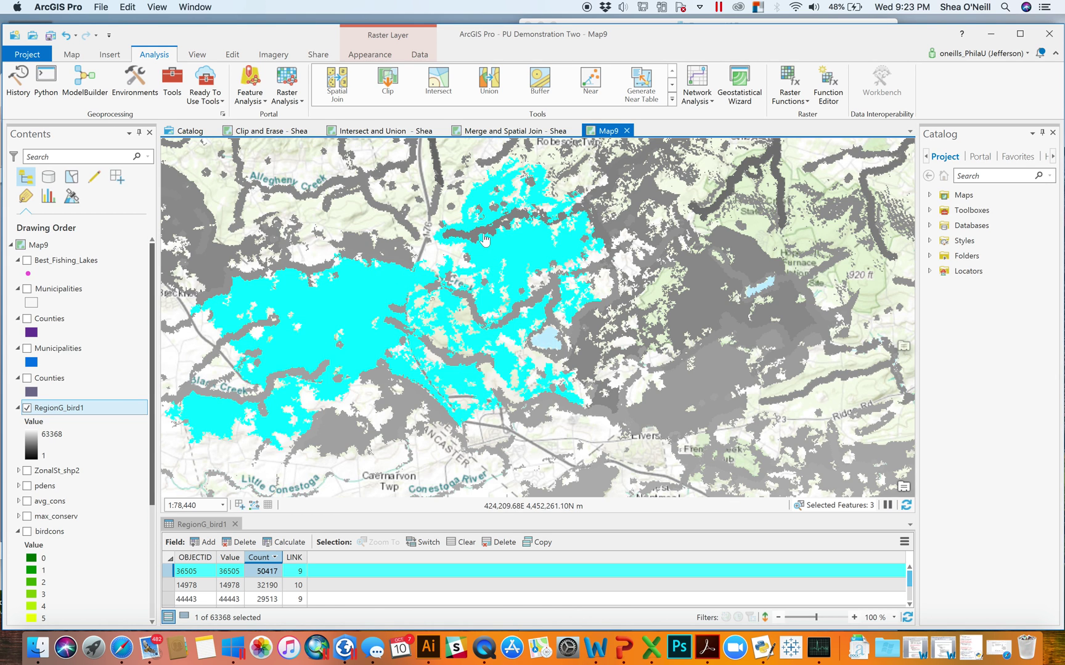
pyautogui.scroll(1, 398, 404)
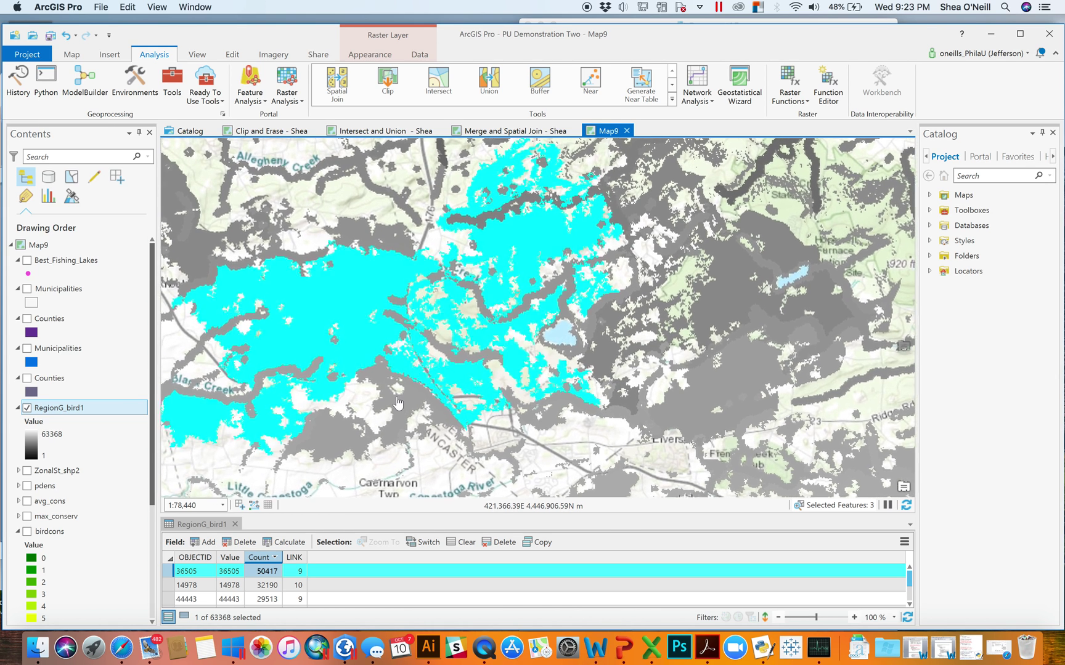
pyautogui.scroll(-5, 398, 403)
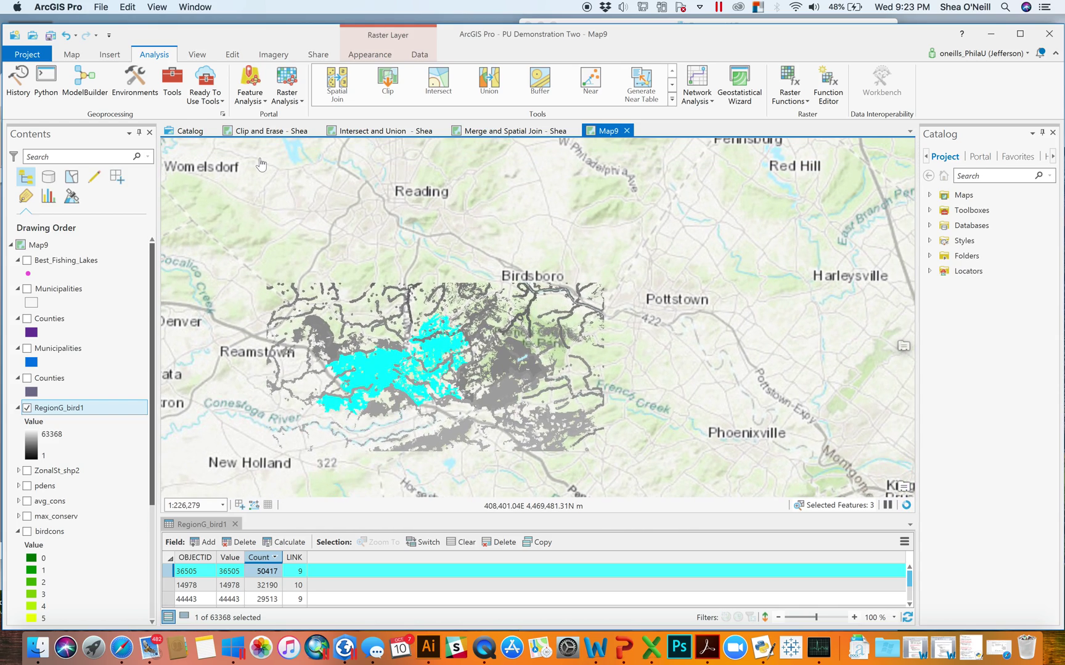
pyautogui.click(71, 55)
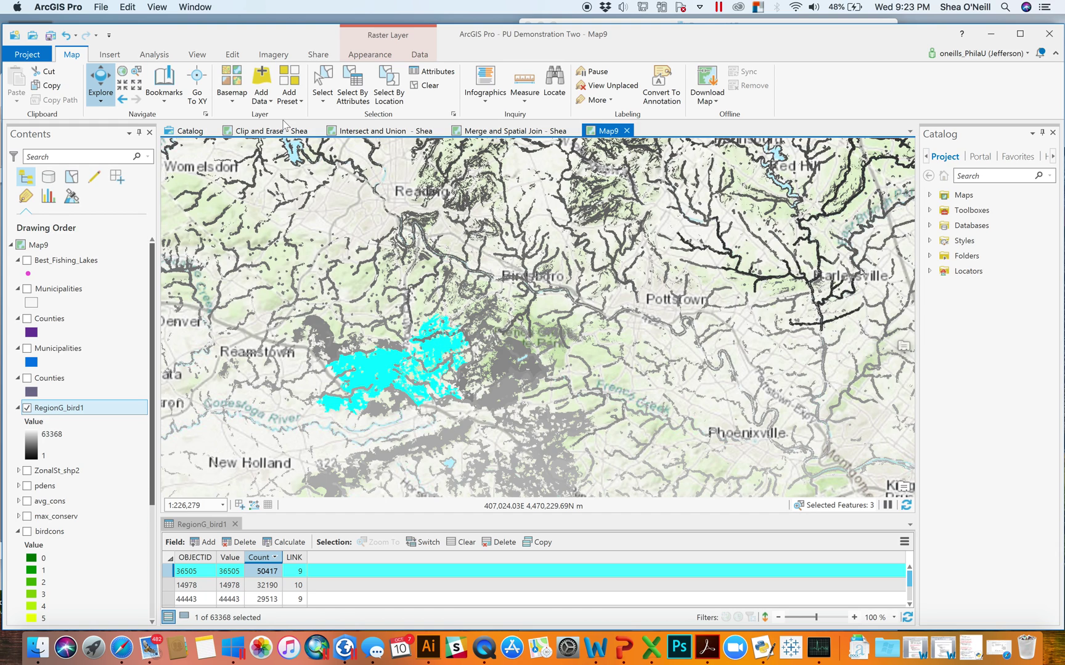
pyautogui.click(425, 85)
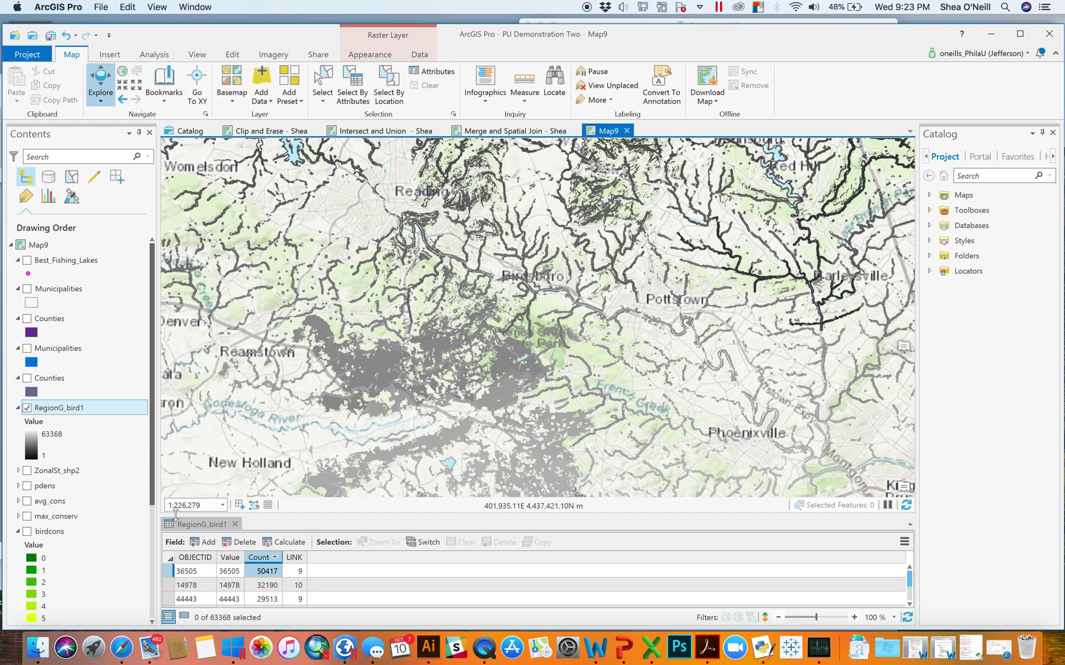
# Close the table and give RegionG_bird1 Unique Values symbology, confirming the 63368-value warning
pyautogui.click(235, 524)
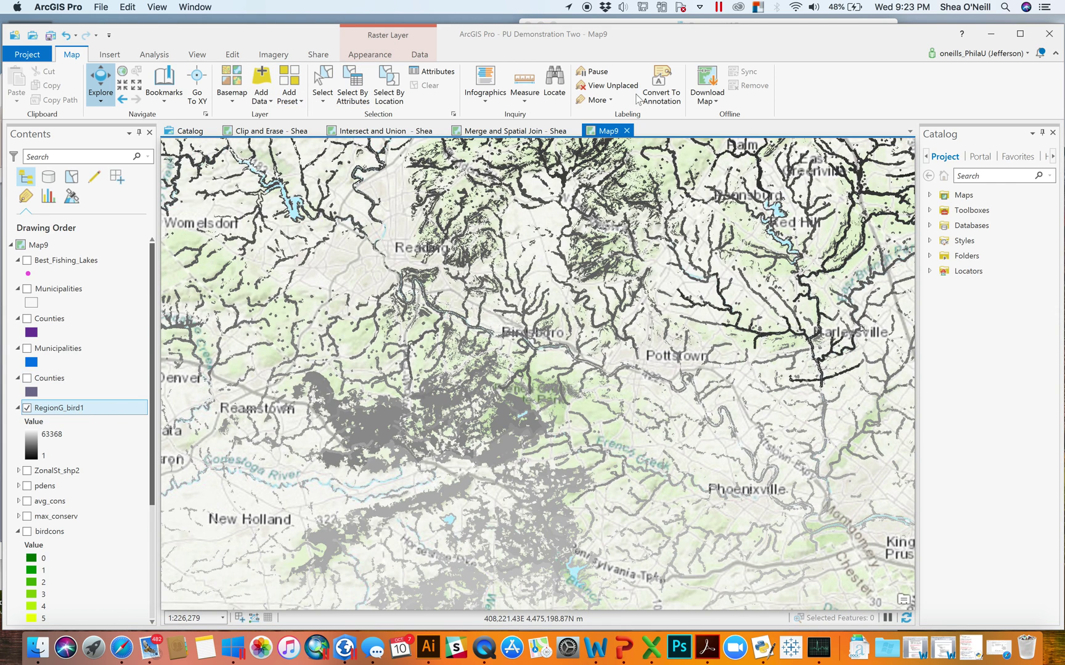
pyautogui.click(355, 55)
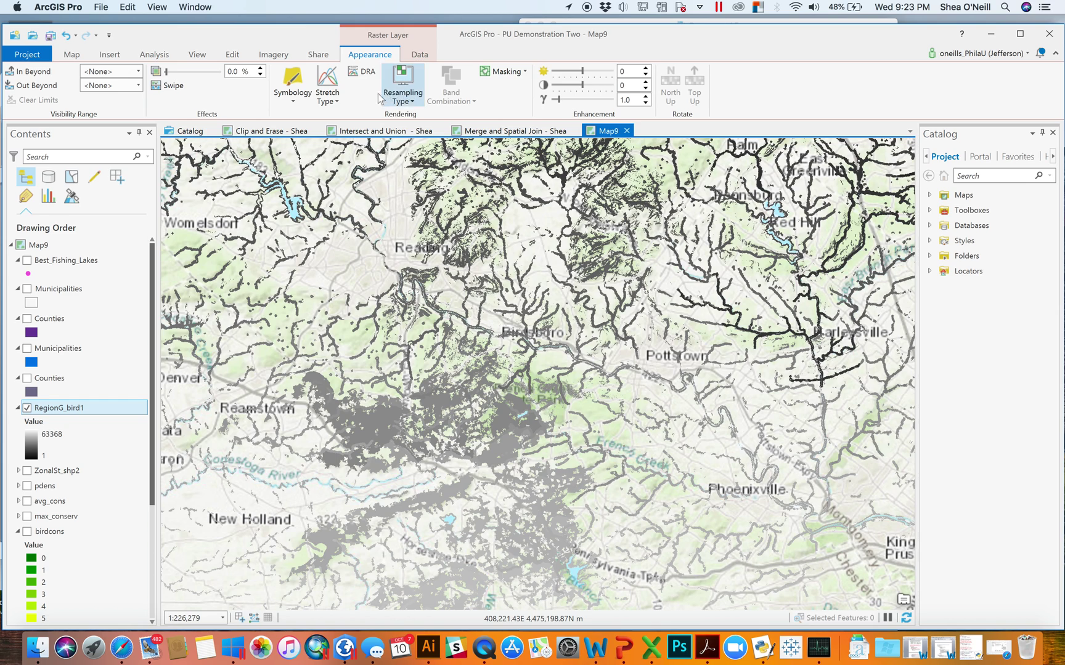
pyautogui.click(293, 100)
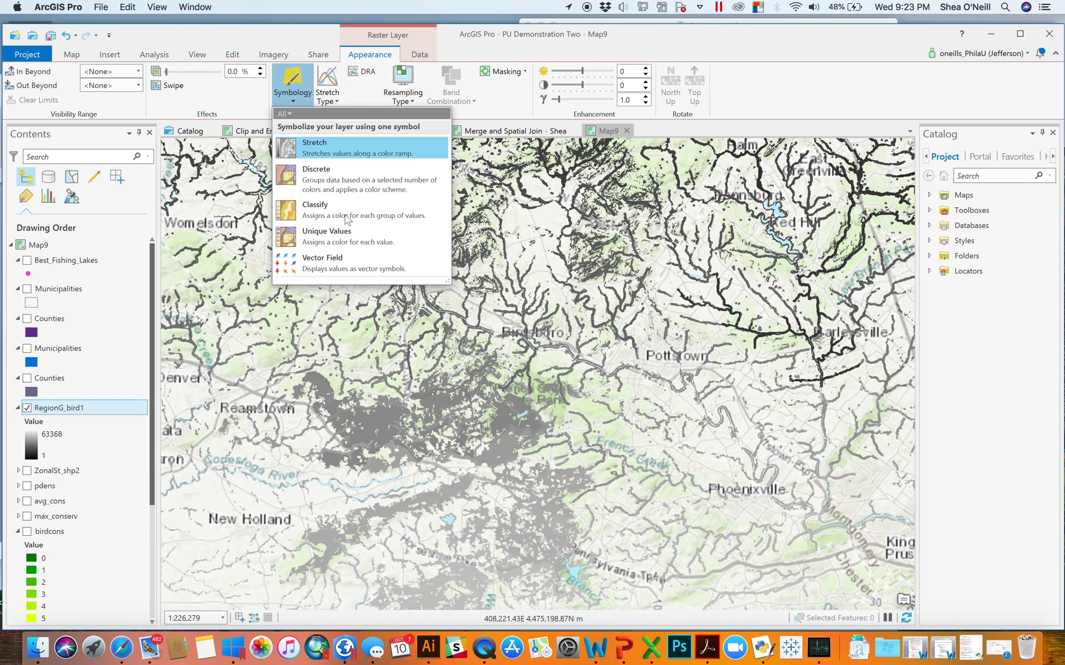
pyautogui.click(341, 240)
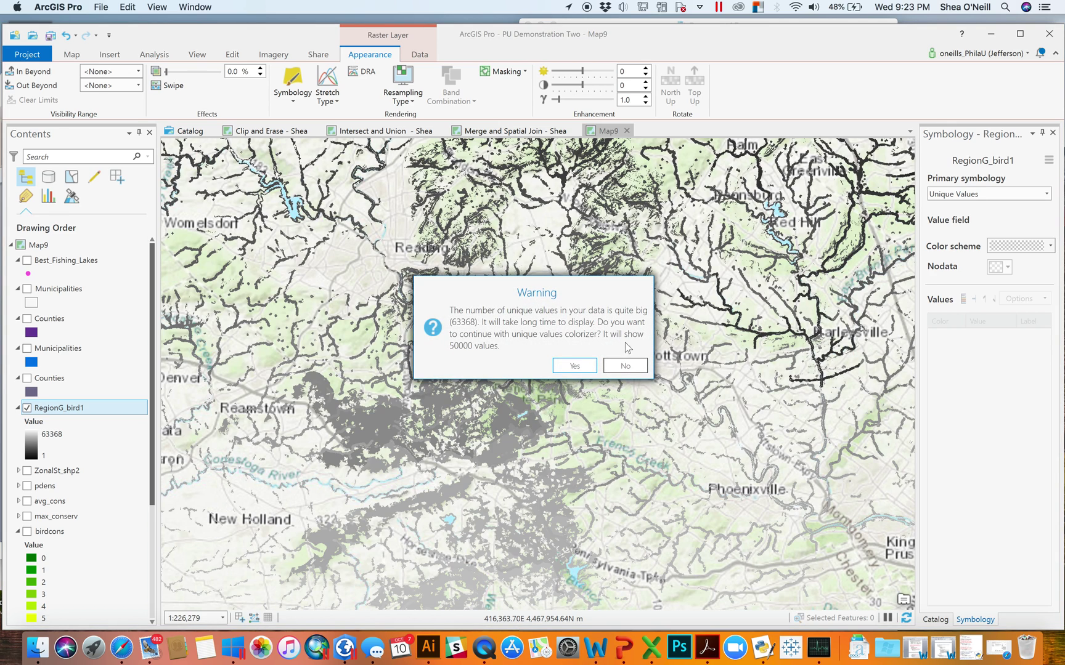
pyautogui.click(576, 366)
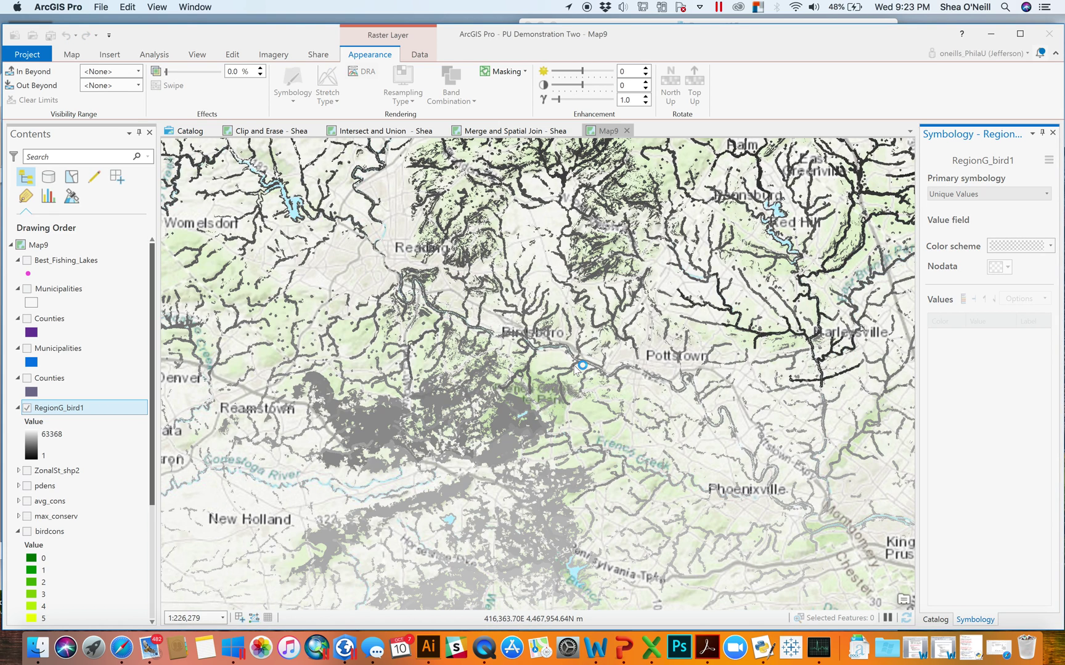